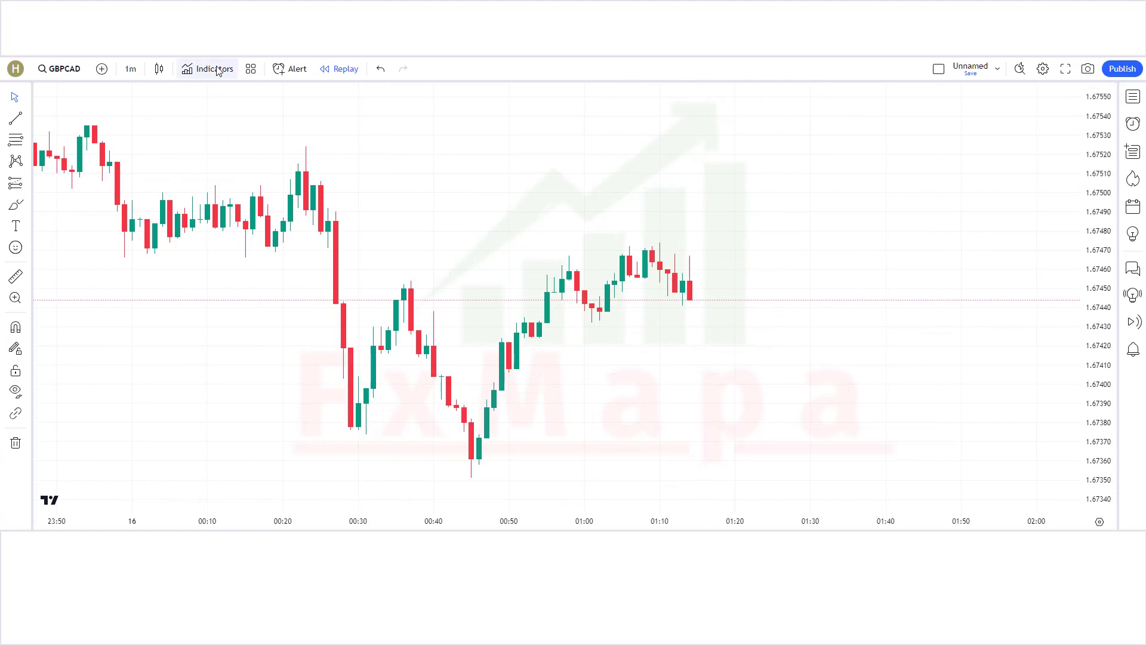
Add the TREND Follow 4WMA indicator to the GBPCAD chart.
{"action": "left_click", "coordinate": [215, 69]}
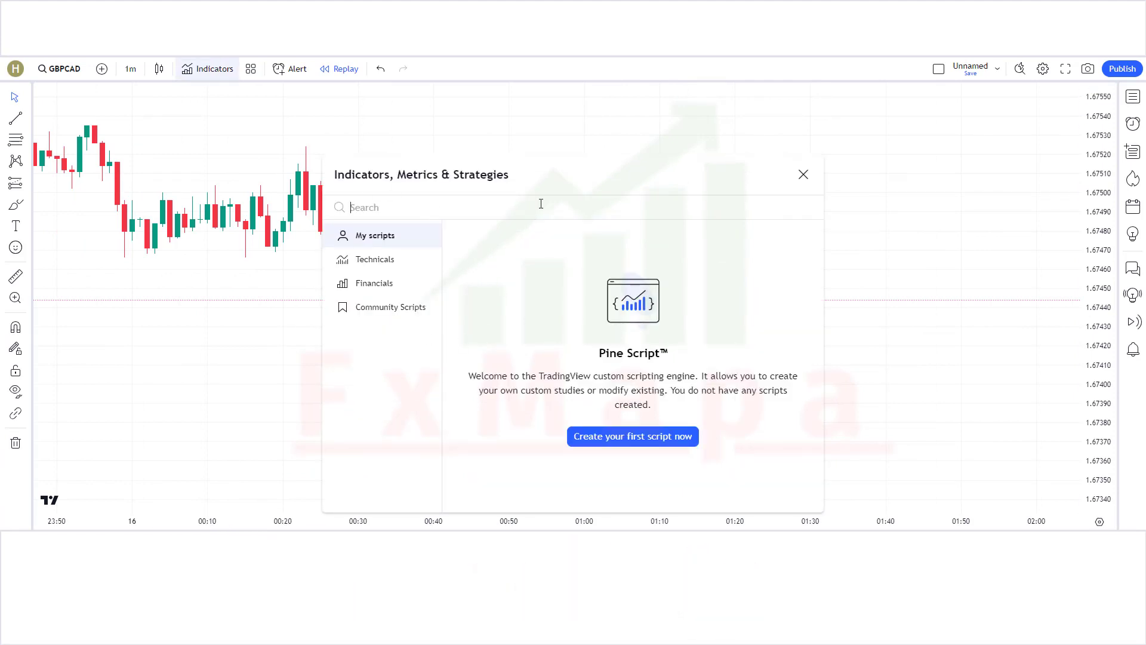
{"action": "type", "text": "trend follow 4wma"}
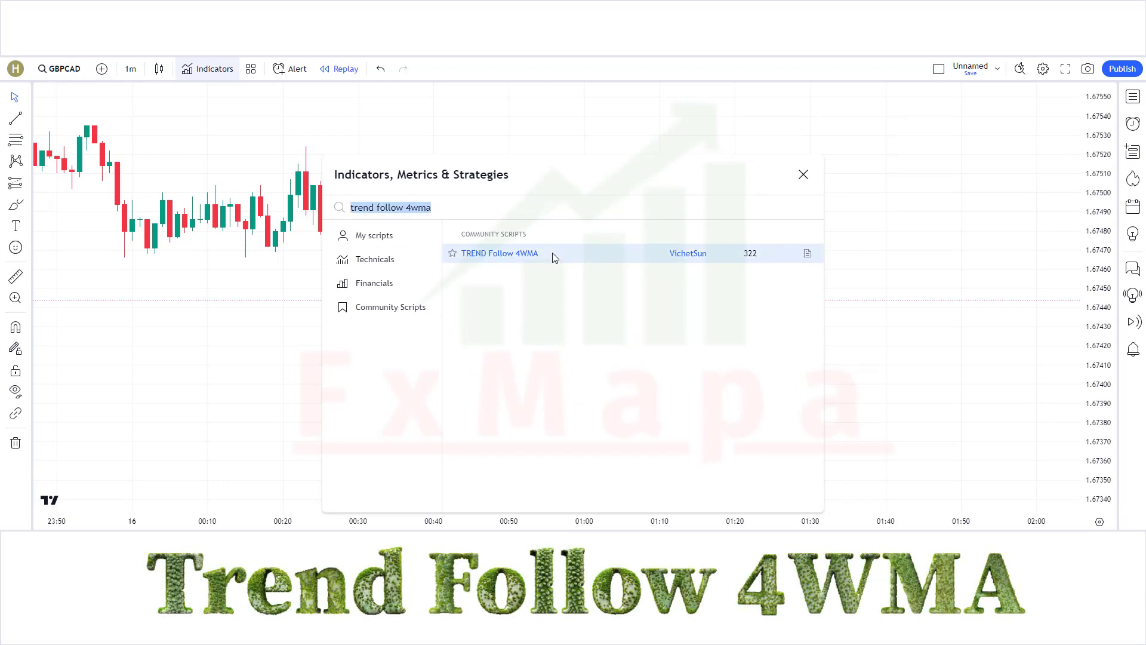
{"action": "left_click", "coordinate": [803, 175]}
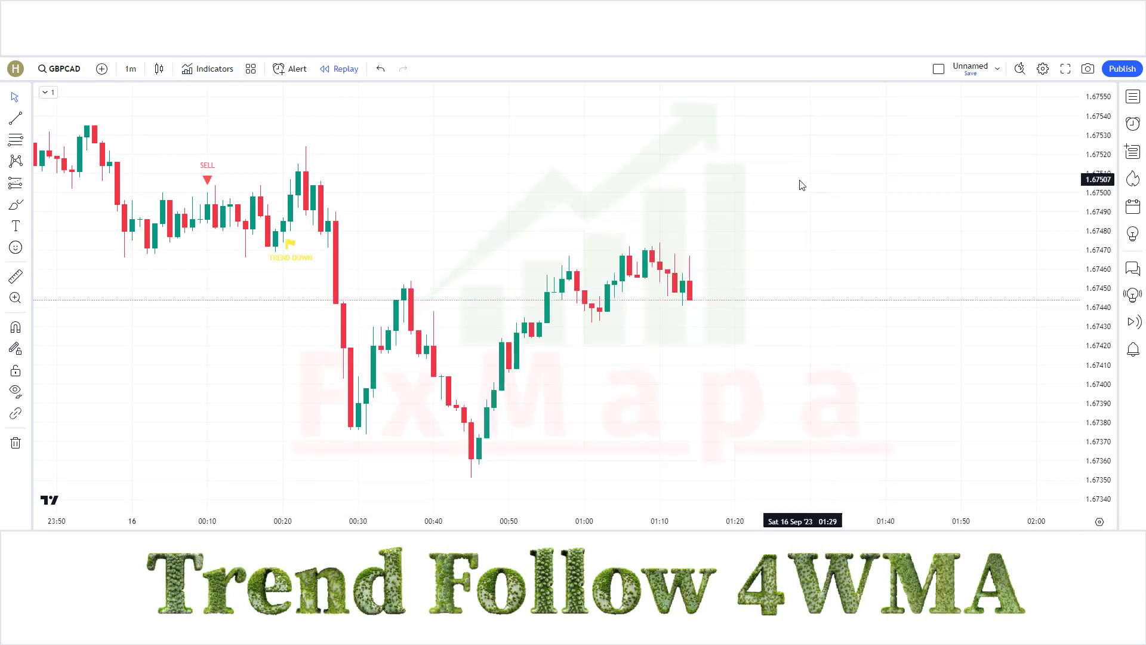
Add the Donchian Trend Ribbon indicator and close the indicator search.
{"action": "left_click", "coordinate": [214, 72]}
{"action": "type", "text": "donchian trend ribbon"}
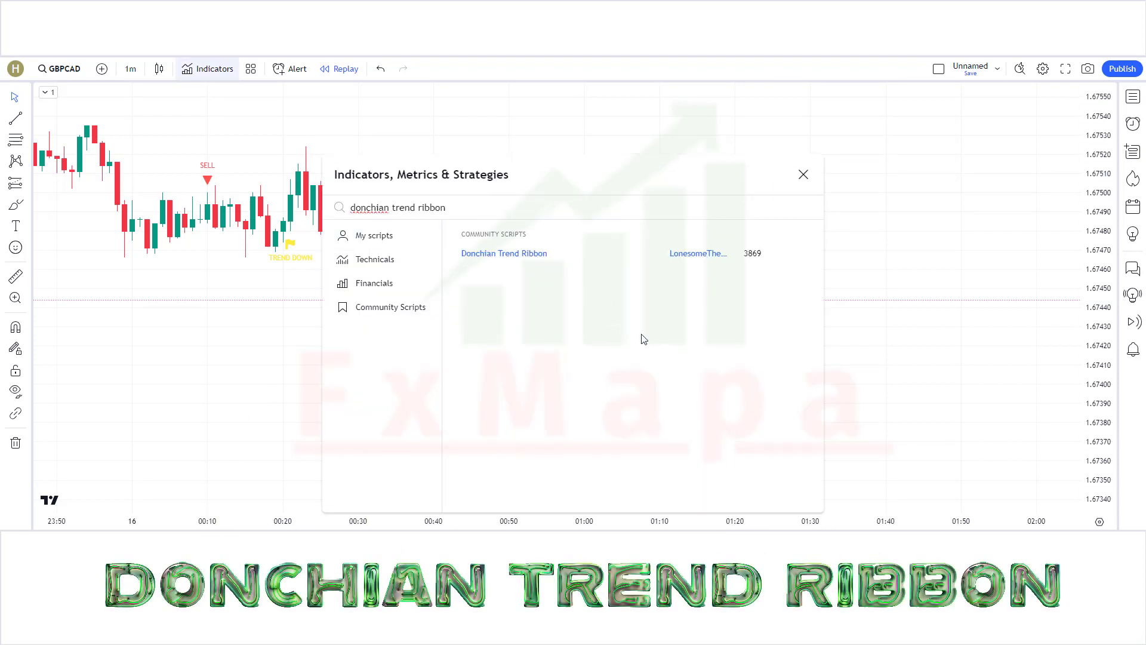
{"action": "left_click", "coordinate": [560, 256]}
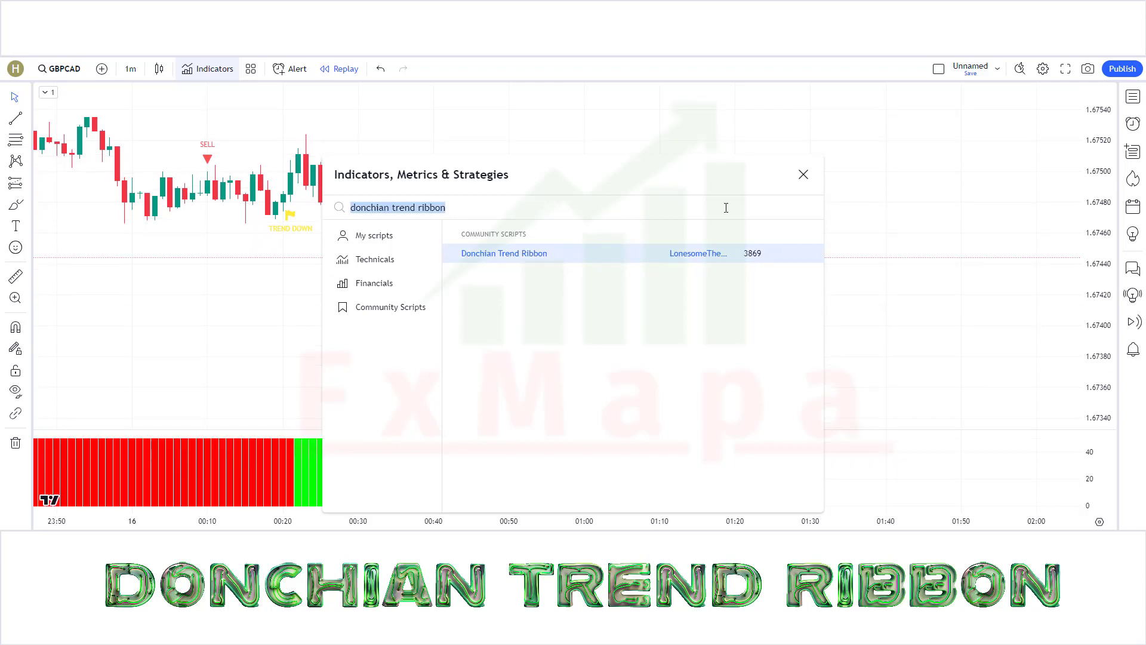
{"action": "left_click", "coordinate": [804, 176]}
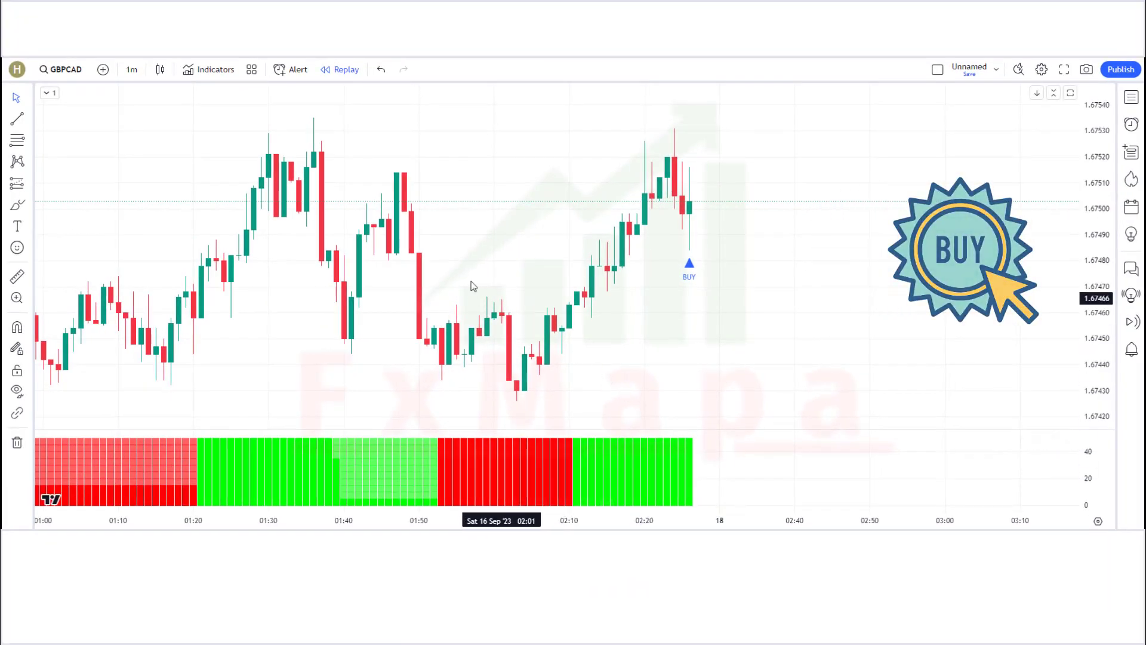
Place a long position on the BUY candle and move its stop-loss lower.
{"action": "left_click", "coordinate": [16, 183]}
{"action": "left_click", "coordinate": [124, 208]}
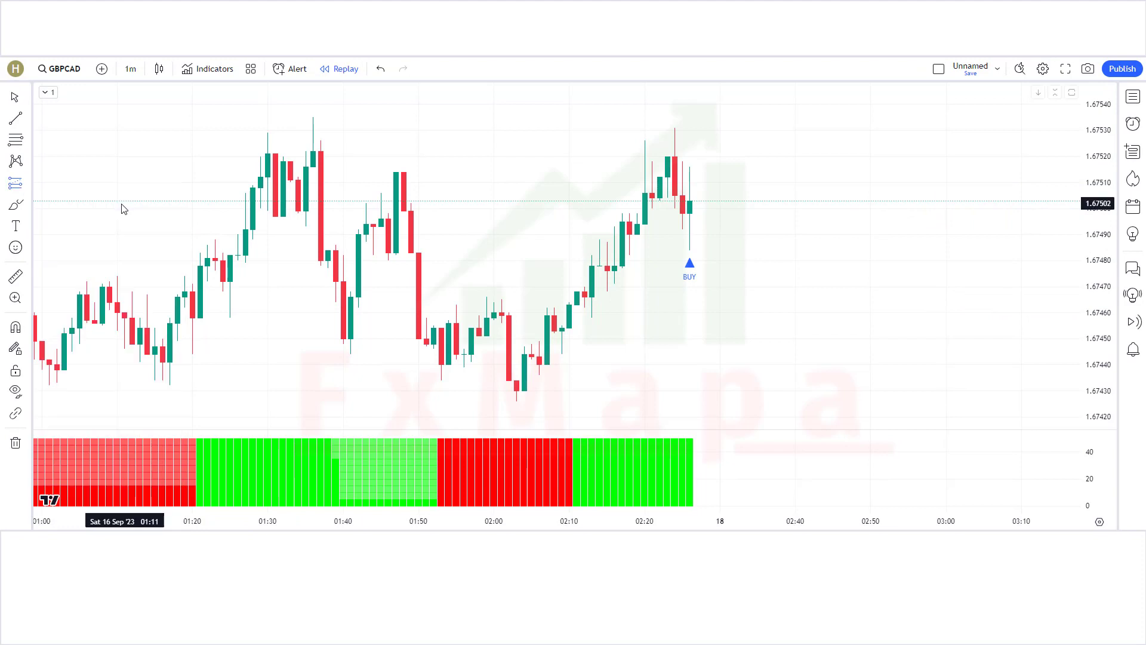
{"action": "left_click", "coordinate": [690, 206]}
{"action": "left_click_drag", "start_coordinate": [690, 261], "coordinate": [687, 327]}
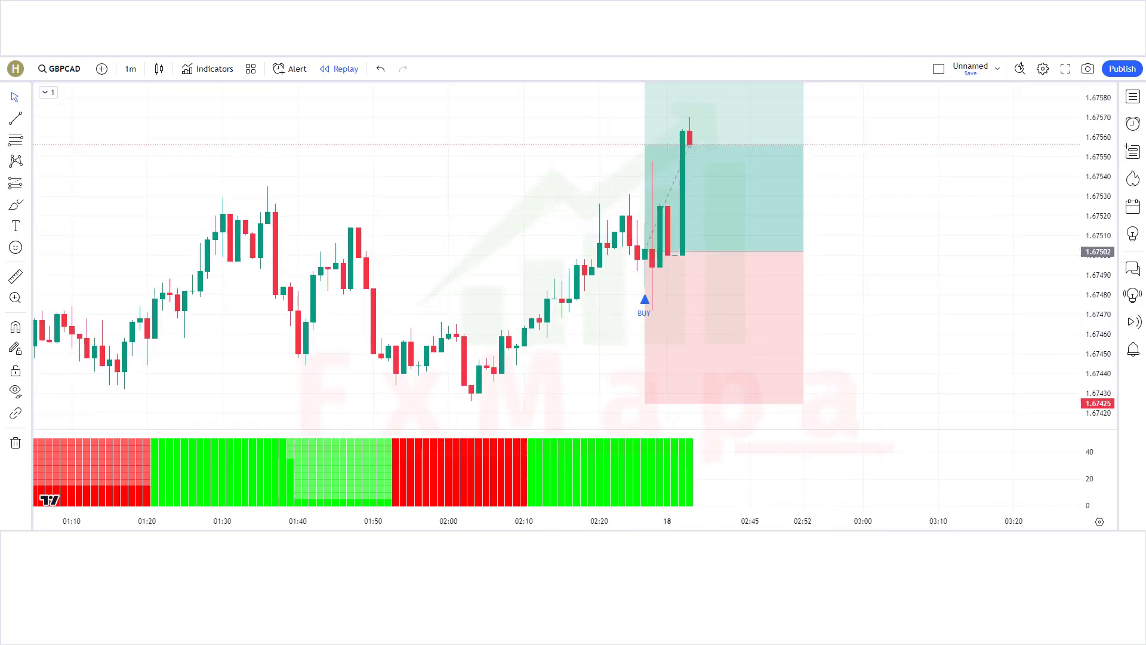
Stretch the long position rightward across the candles that follow.
{"action": "left_click_drag", "start_coordinate": [744, 268], "coordinate": [996, 267]}
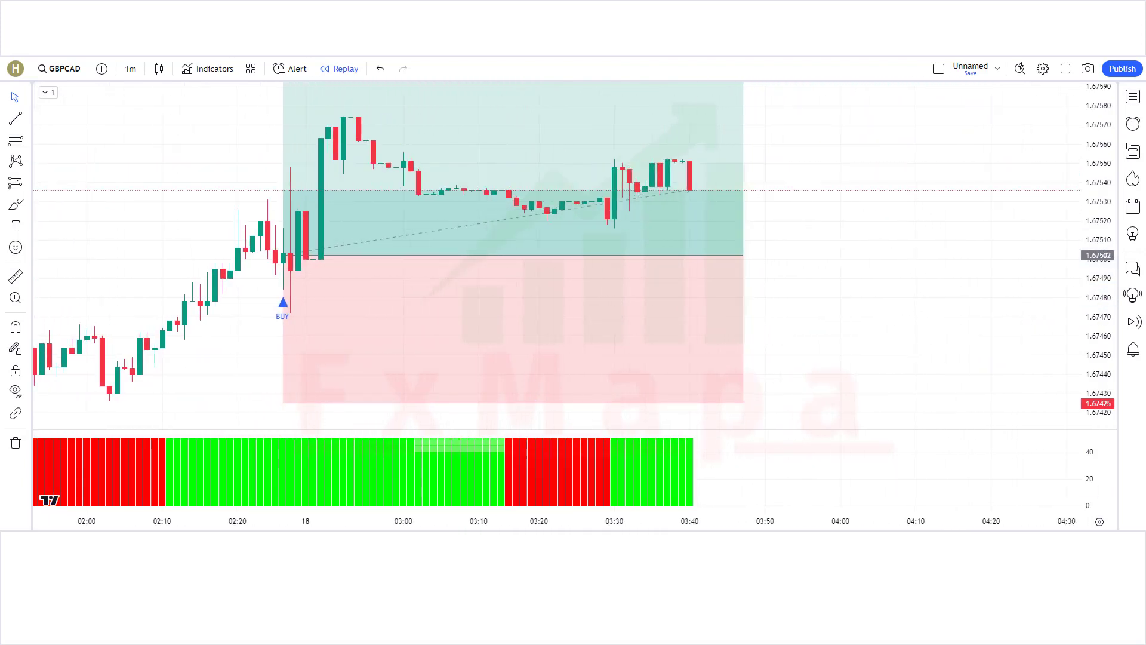
{"action": "left_click_drag", "start_coordinate": [693, 256], "coordinate": [901, 256]}
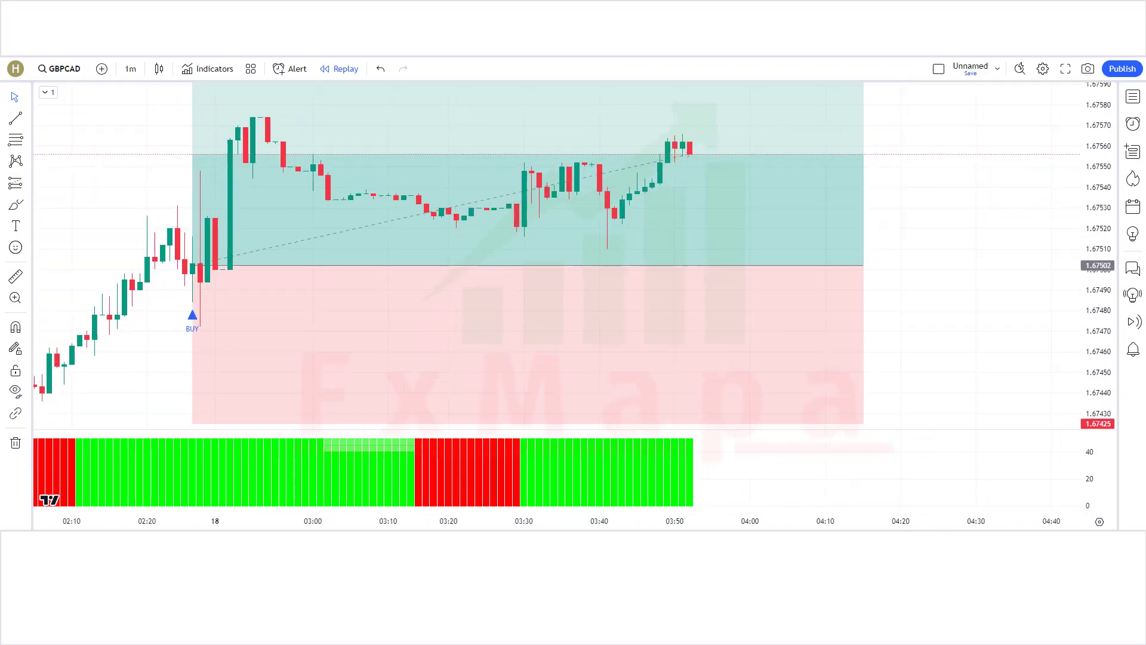
{"action": "left_click_drag", "start_coordinate": [683, 396], "coordinate": [919, 416]}
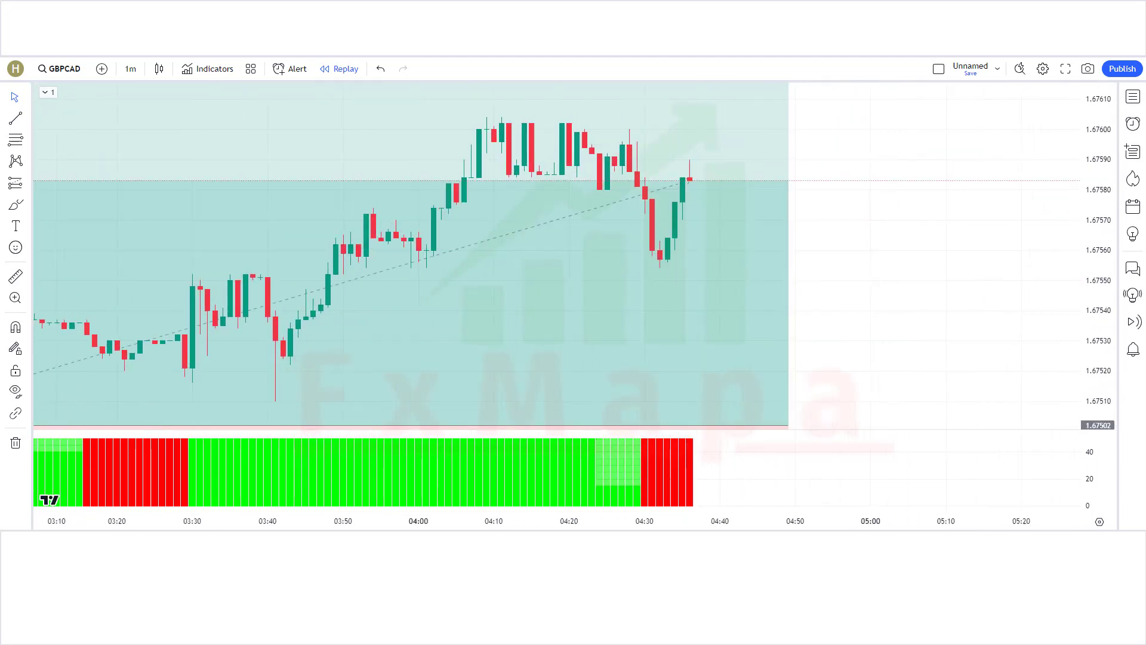
{"action": "scroll", "coordinate": [737, 405], "scroll_direction": "down", "scroll_amount": 3}
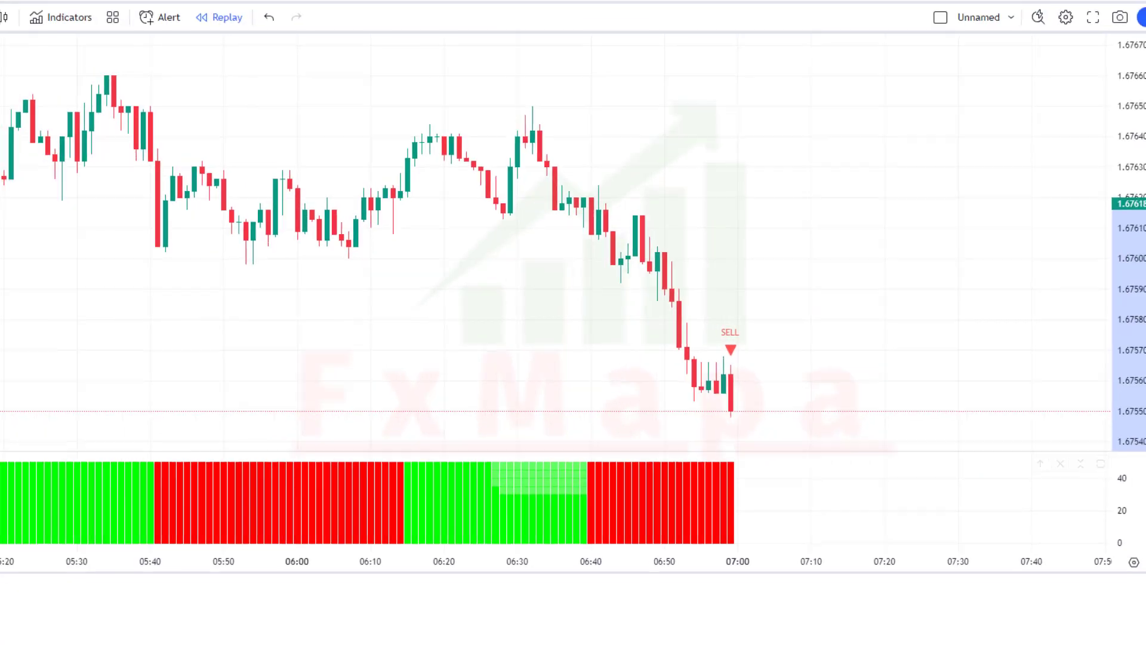
Place a short position on the SELL candle and raise its stop-loss.
{"action": "left_click", "coordinate": [30, 184]}
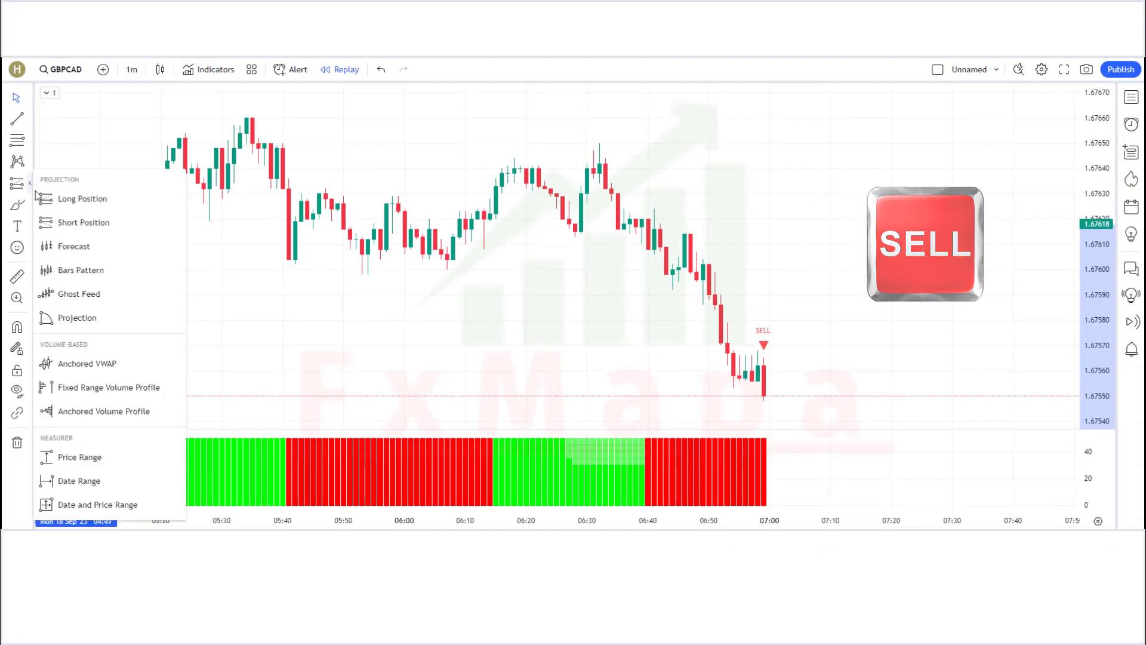
{"action": "left_click", "coordinate": [83, 148]}
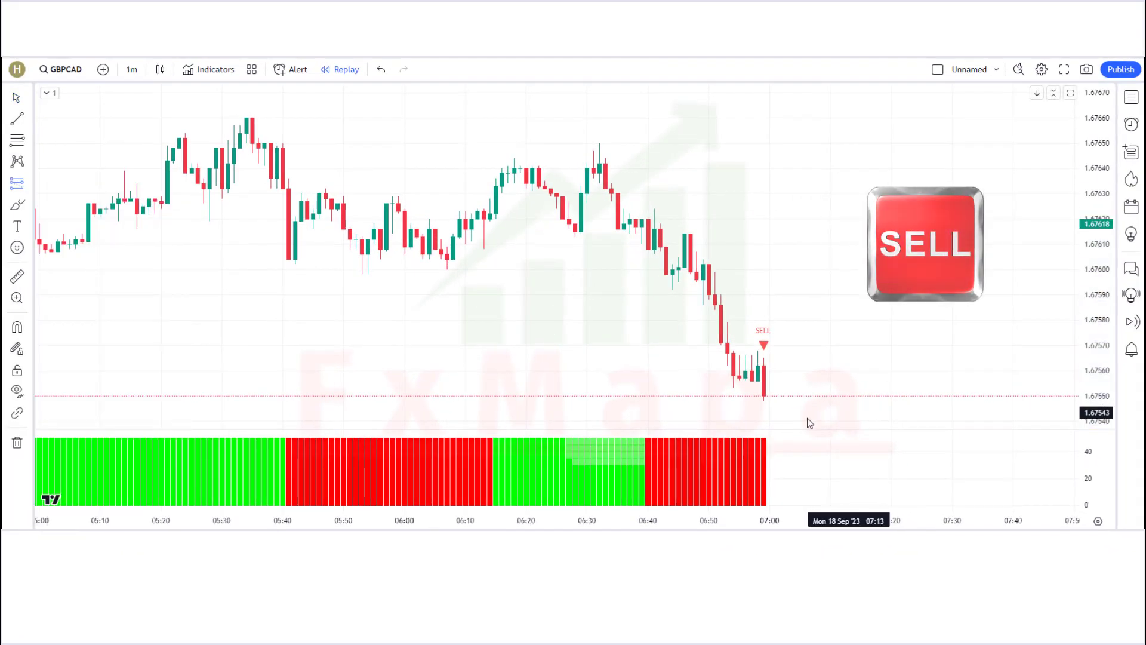
{"action": "left_click", "coordinate": [763, 397]}
{"action": "left_click_drag", "start_coordinate": [763, 329], "coordinate": [775, 264]}
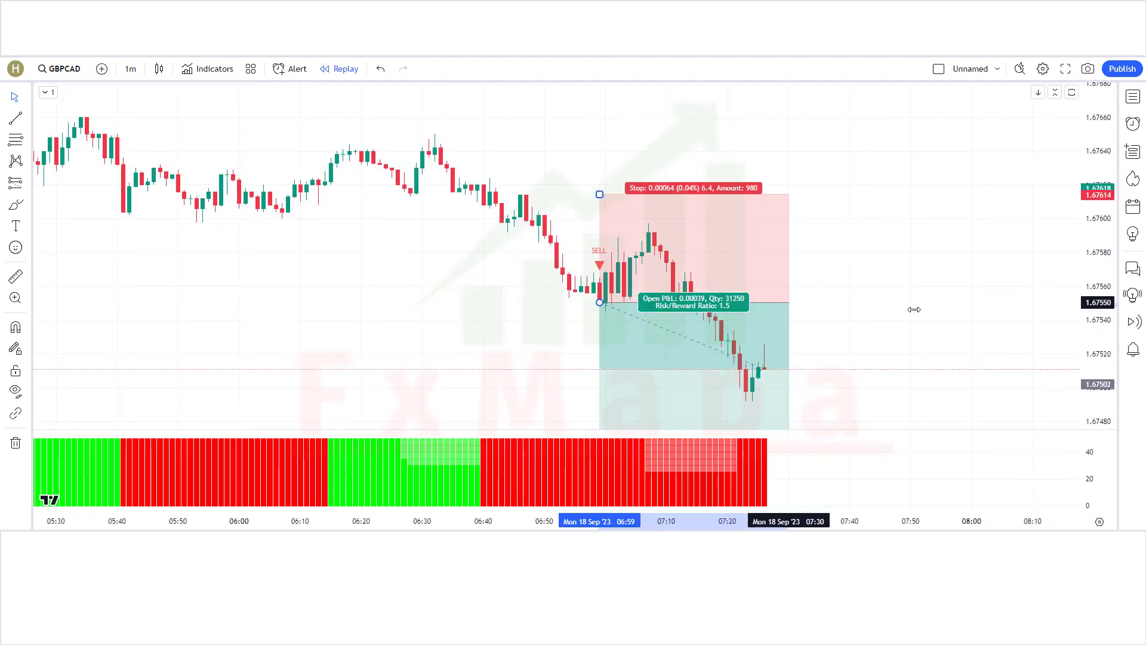
Extend the short position over replayed bars, then trim it to the target-hit candle.
{"action": "left_click_drag", "start_coordinate": [915, 309], "coordinate": [917, 310]}
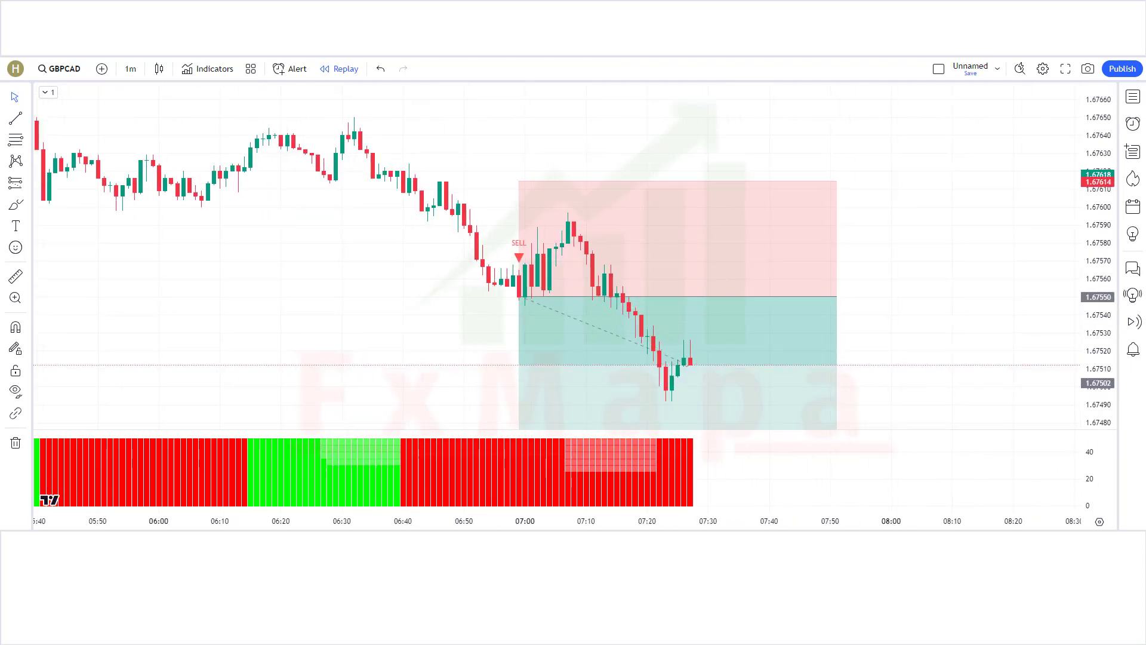
{"action": "left_click", "coordinate": [679, 361]}
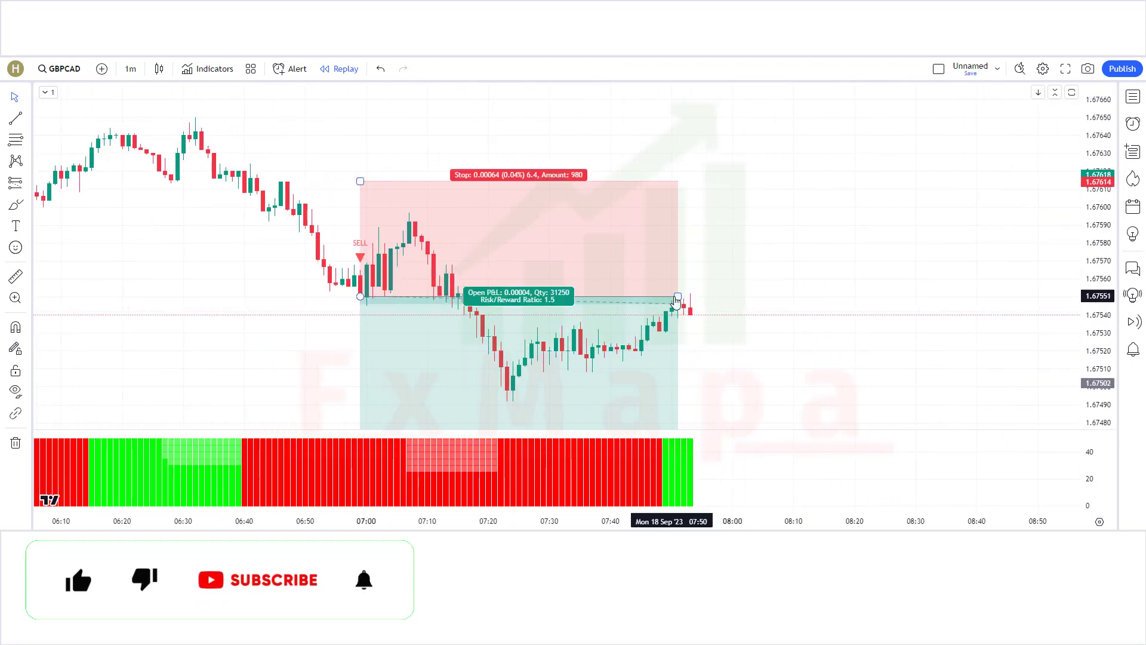
{"action": "left_click_drag", "start_coordinate": [678, 361], "coordinate": [947, 363]}
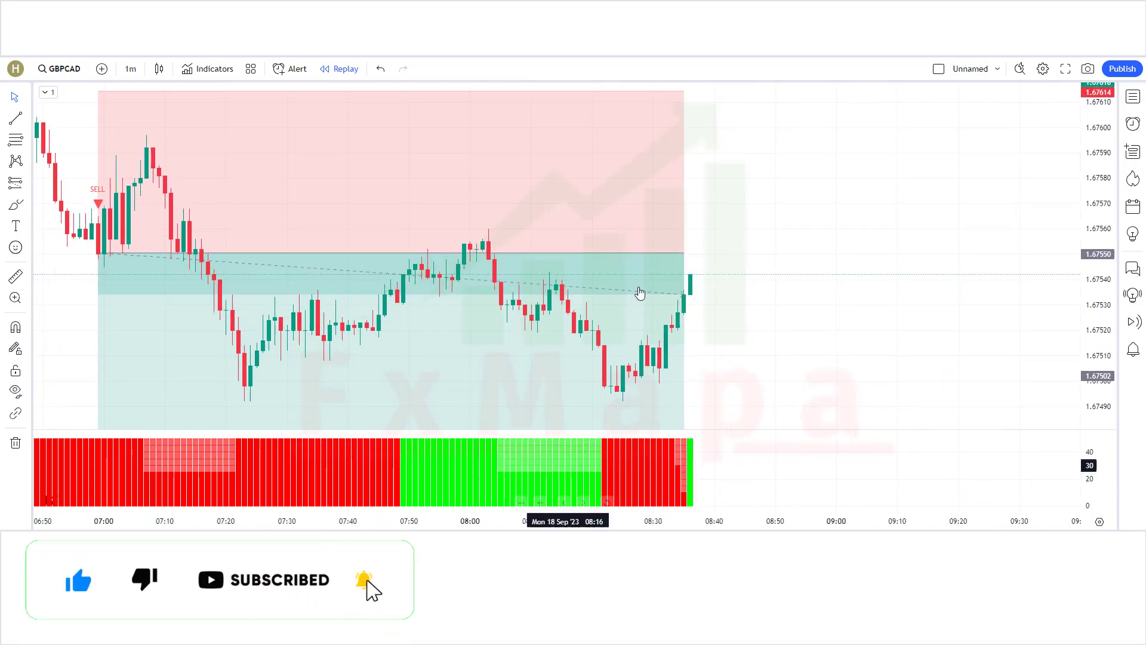
{"action": "left_click_drag", "start_coordinate": [686, 251], "coordinate": [917, 263]}
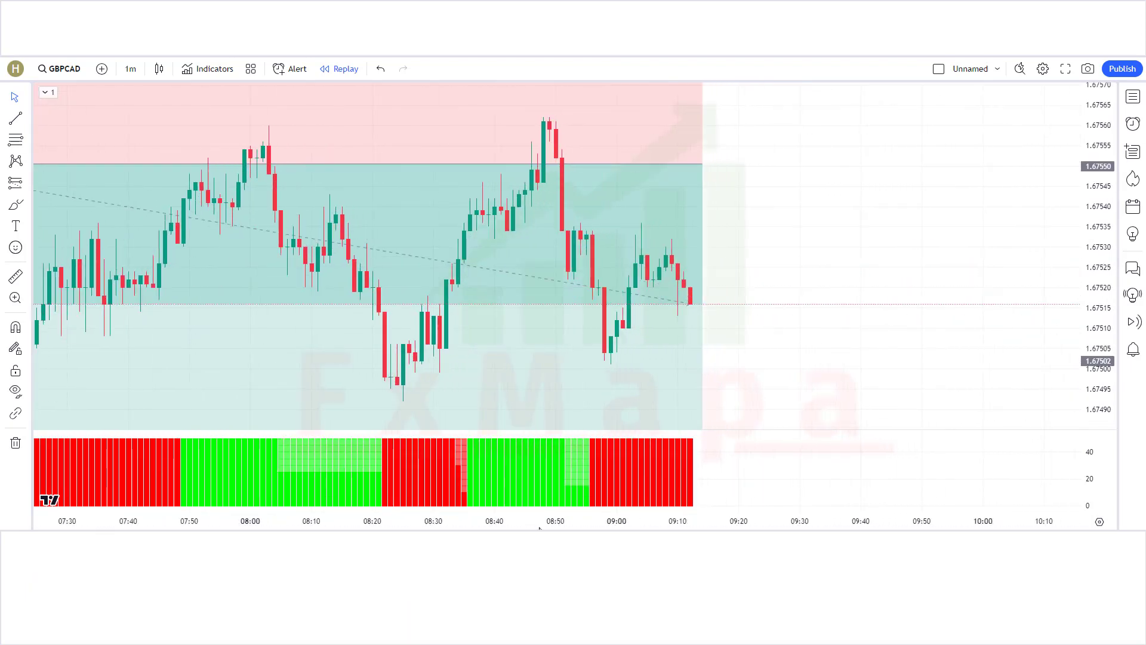
{"action": "left_click_drag", "start_coordinate": [689, 161], "coordinate": [947, 163]}
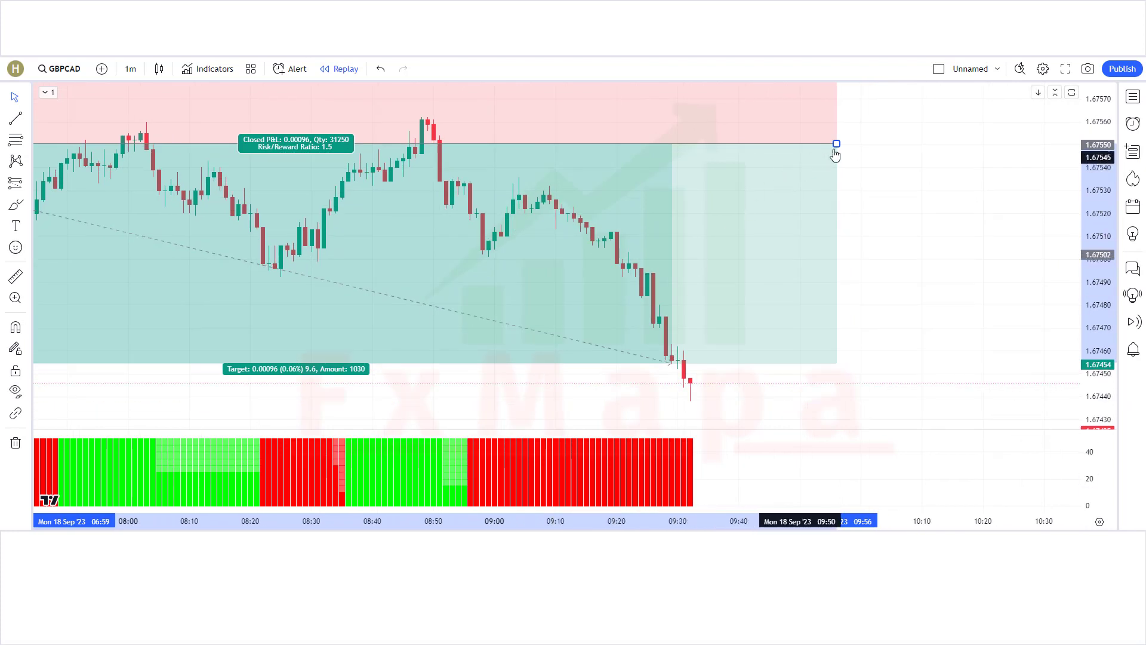
{"action": "left_click_drag", "start_coordinate": [714, 192], "coordinate": [670, 234]}
{"action": "left_click", "coordinate": [755, 245]}
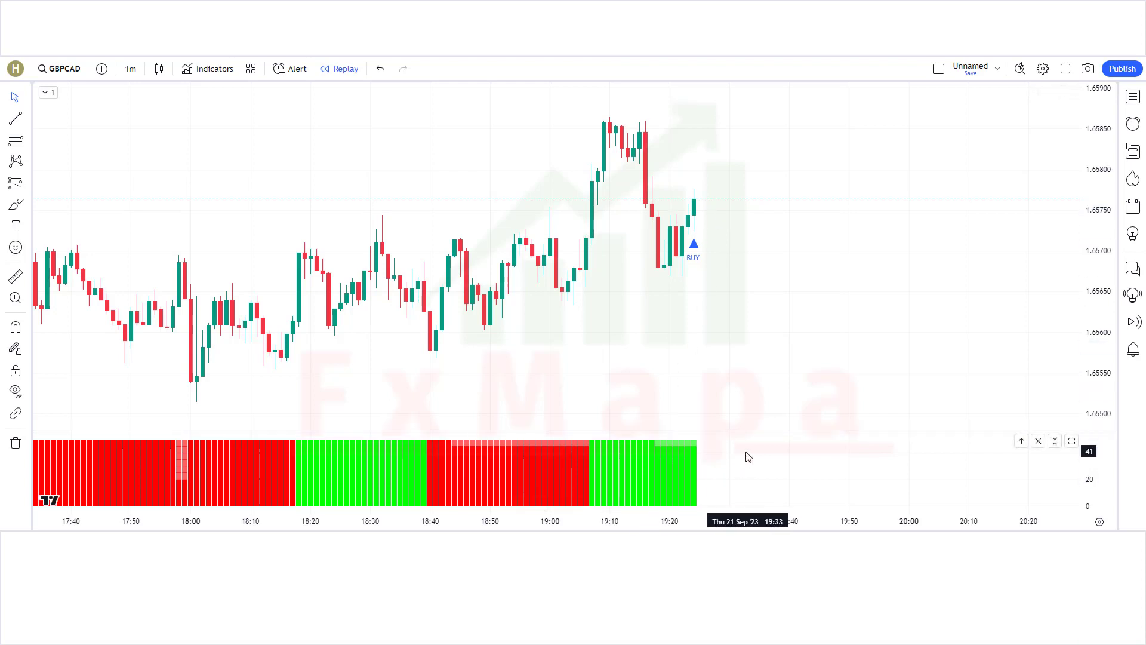
Place a long position on the BUY candle, lower its stop, and raise the target to 1.5 risk/reward.
{"action": "left_click", "coordinate": [26, 185]}
{"action": "left_click", "coordinate": [104, 202]}
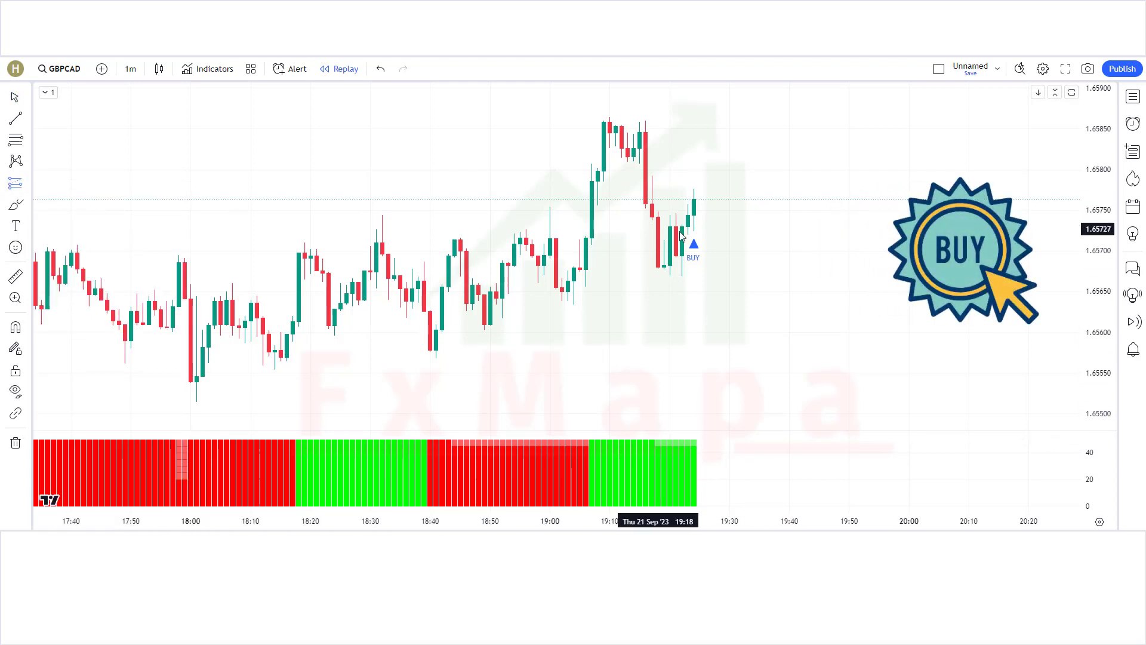
{"action": "left_click", "coordinate": [694, 200]}
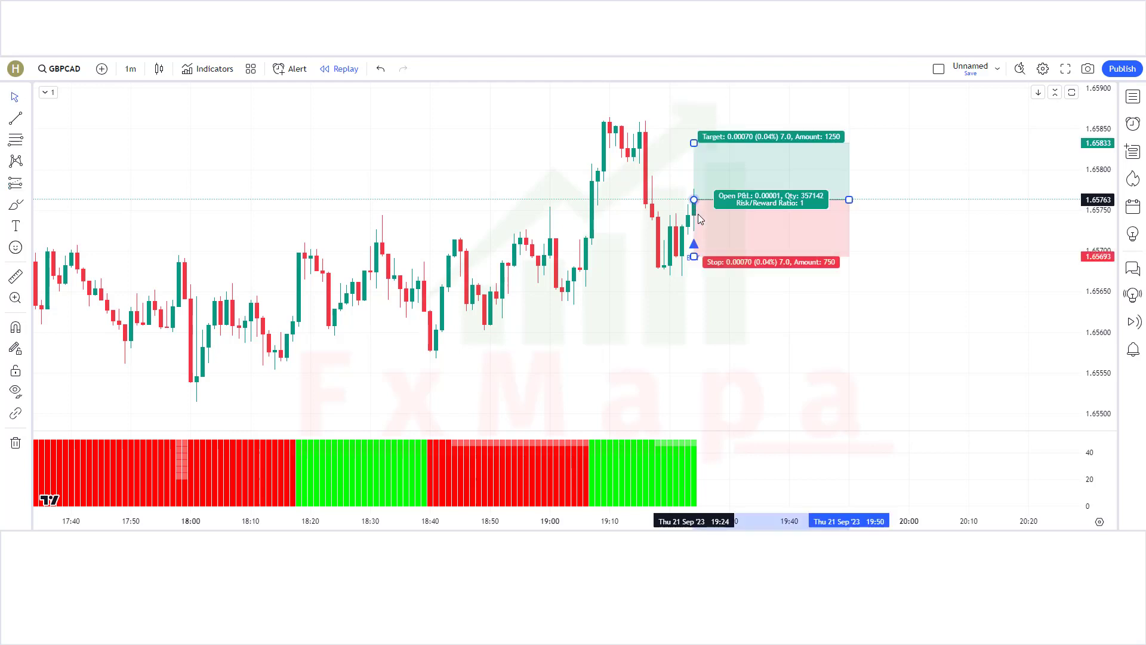
{"action": "left_click_drag", "start_coordinate": [694, 257], "coordinate": [706, 275]}
{"action": "left_click_drag", "start_coordinate": [693, 143], "coordinate": [697, 83]}
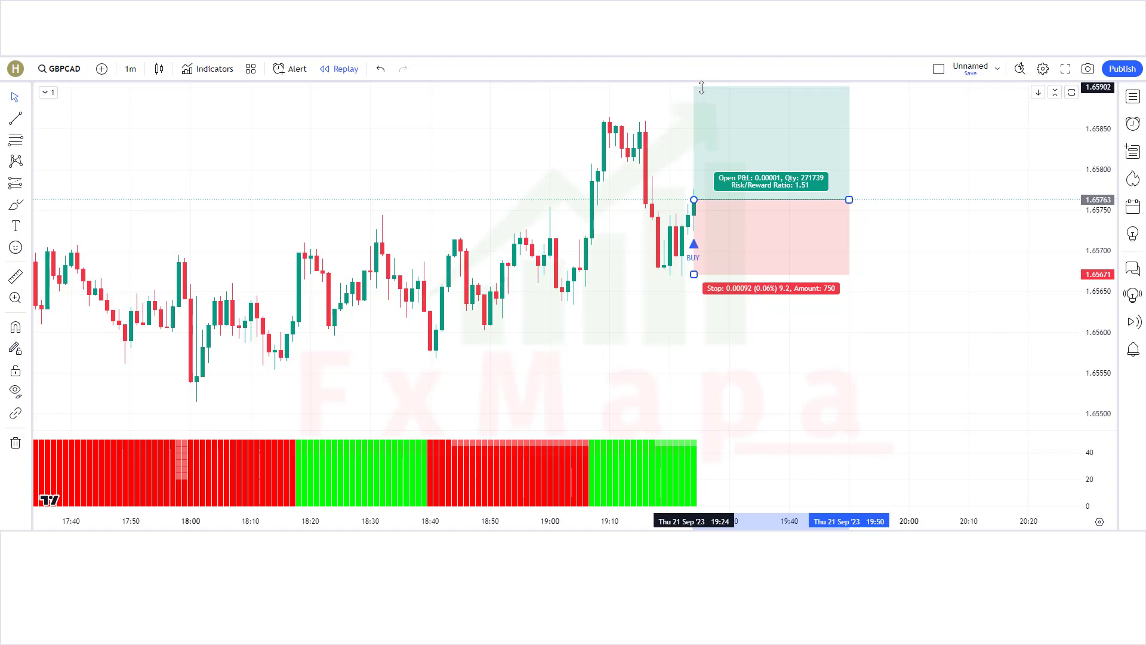
Shorten the long position so it ends at the candle where the target is hit.
{"action": "left_click", "coordinate": [702, 341]}
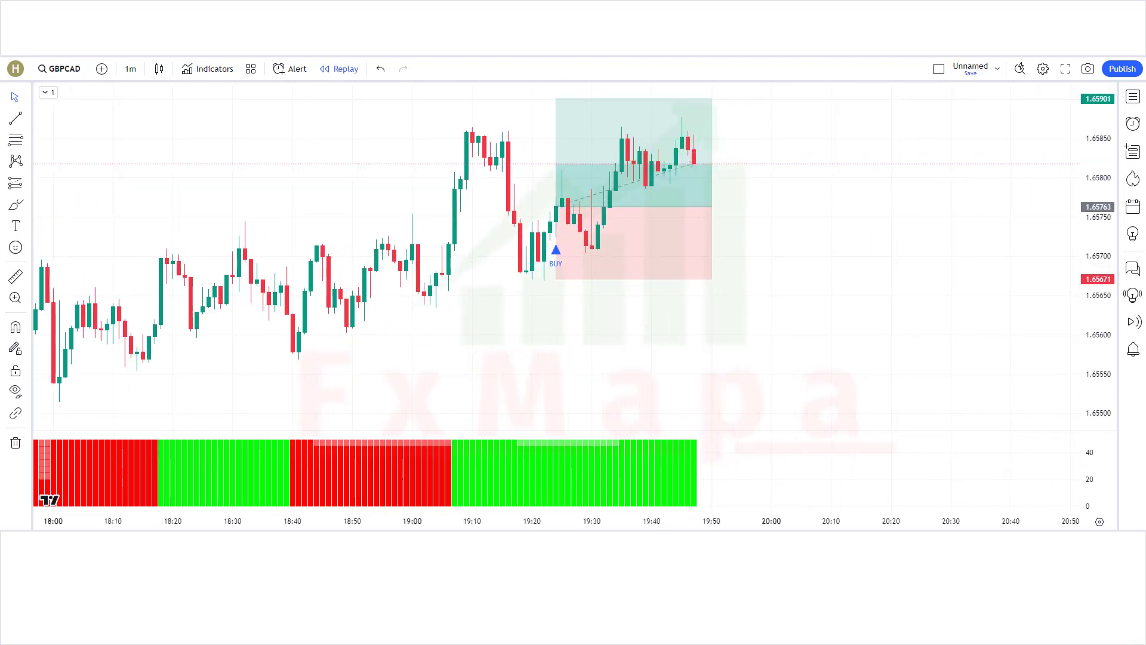
{"action": "left_click", "coordinate": [686, 232]}
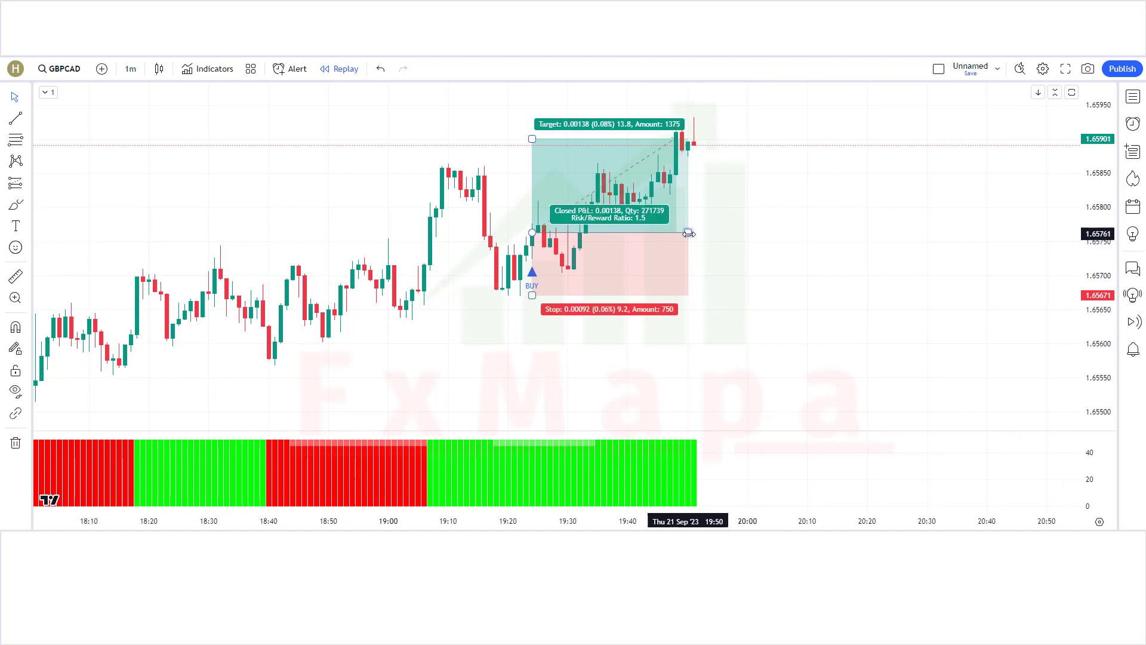
{"action": "left_click_drag", "start_coordinate": [686, 231], "coordinate": [675, 231]}
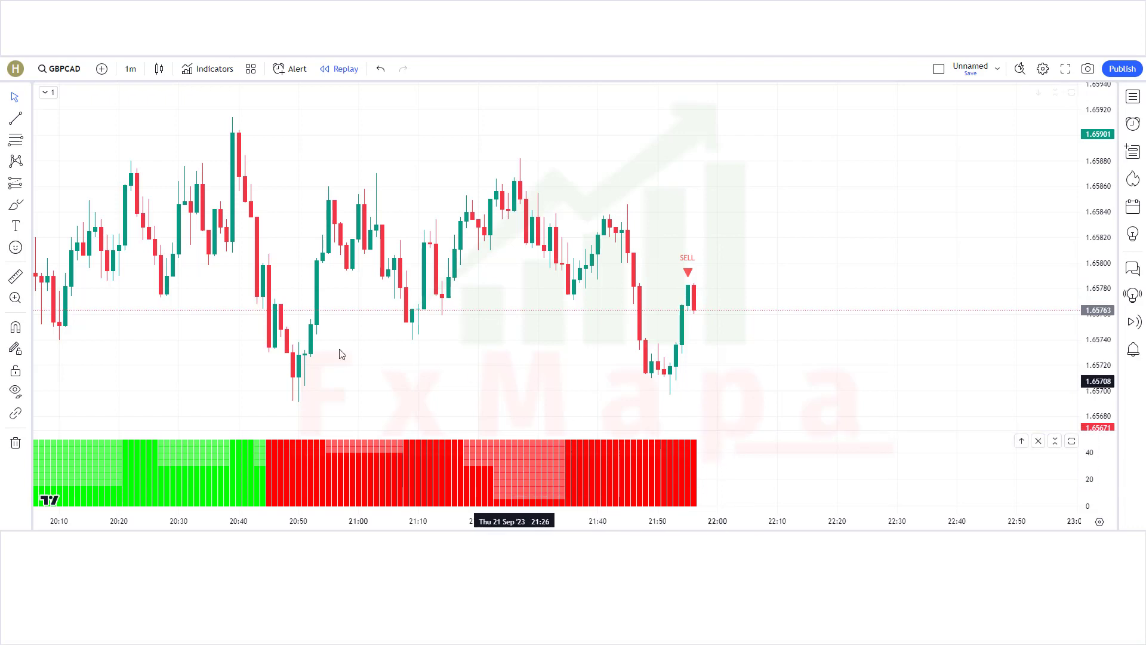
Place a short position on the SELL candle, raise its stop, and lower its profit target.
{"action": "left_click", "coordinate": [27, 183]}
{"action": "left_click", "coordinate": [67, 222]}
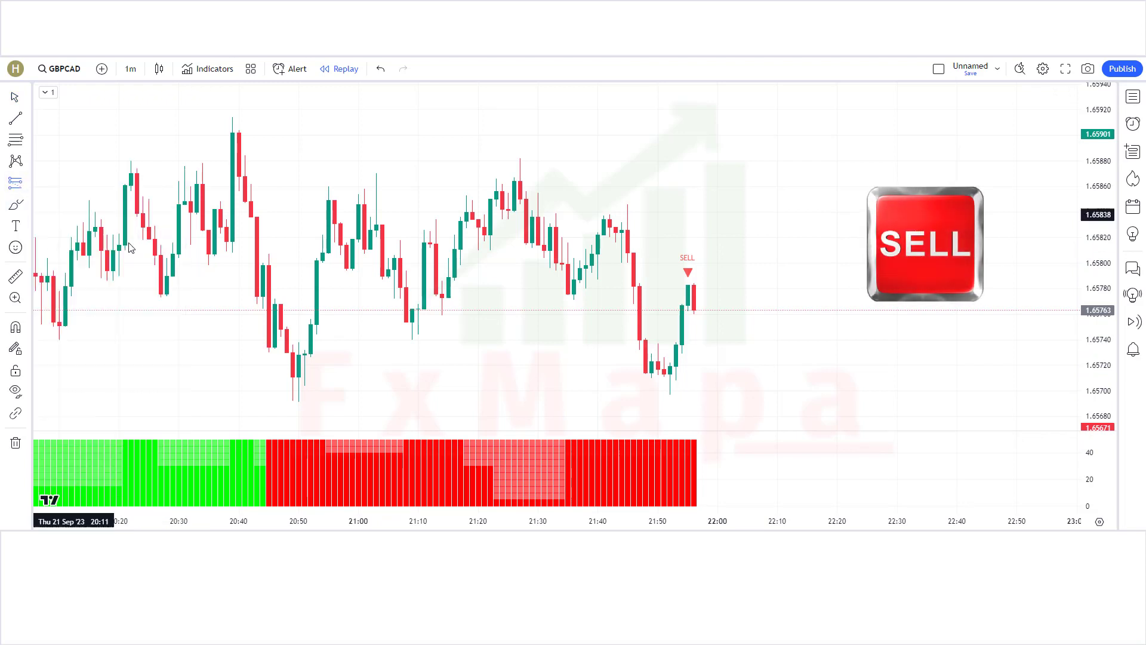
{"action": "left_click", "coordinate": [695, 308]}
{"action": "left_click_drag", "start_coordinate": [694, 250], "coordinate": [703, 204]}
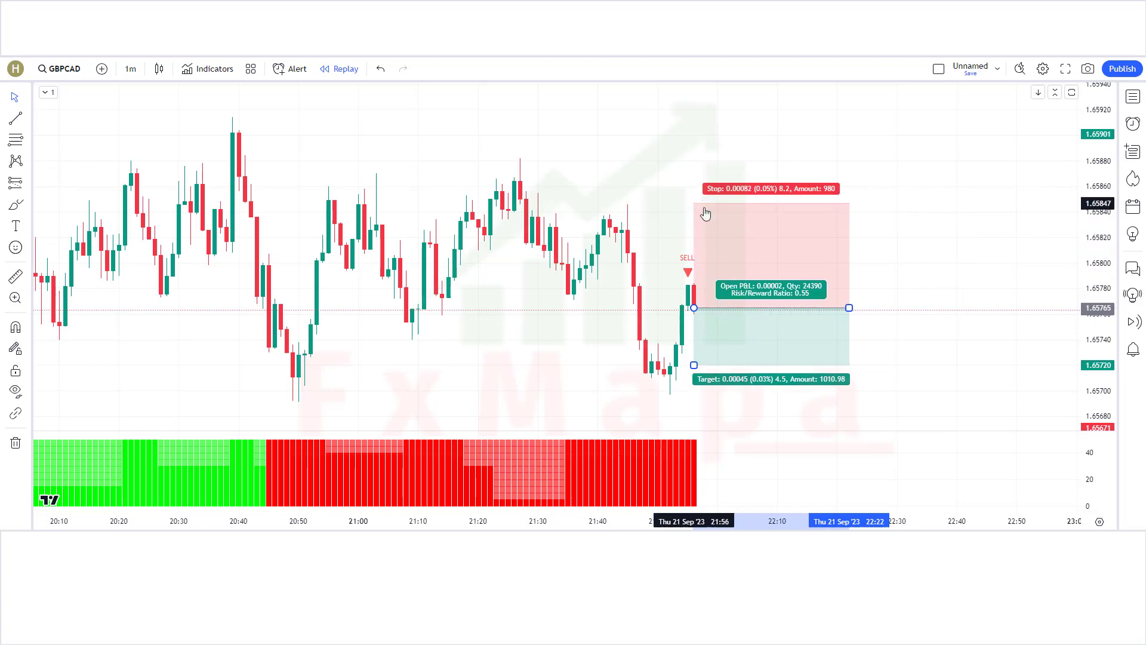
{"action": "left_click_drag", "start_coordinate": [694, 367], "coordinate": [694, 428]}
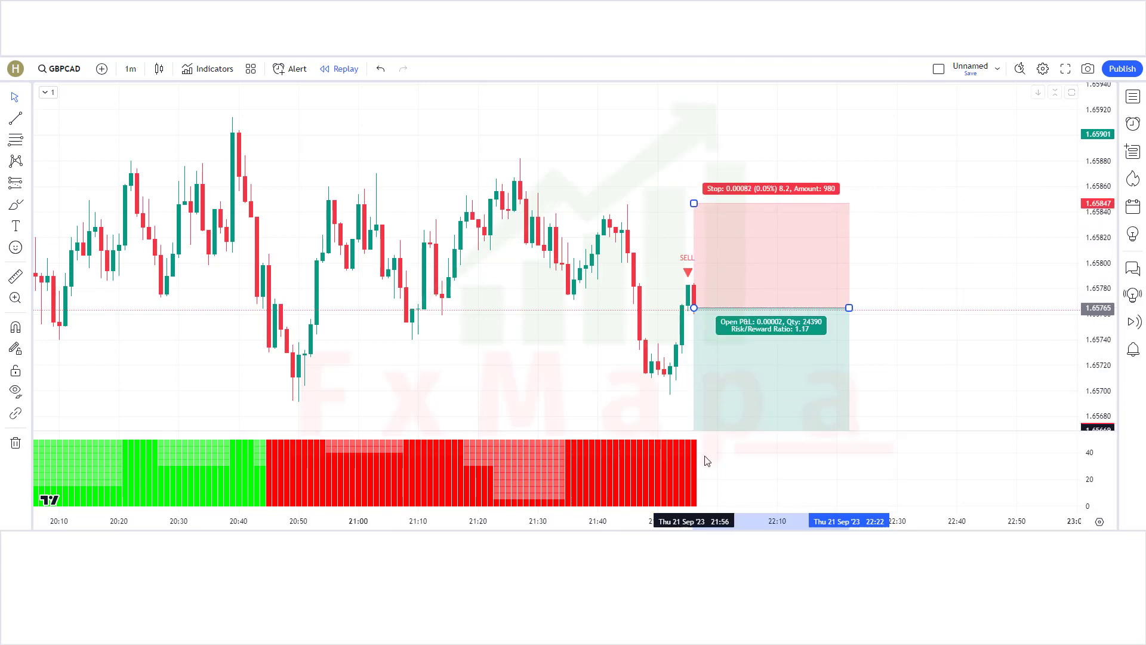
Extend the short position across replayed bars, then trim it back to the target-hit candle.
{"action": "left_click", "coordinate": [547, 363]}
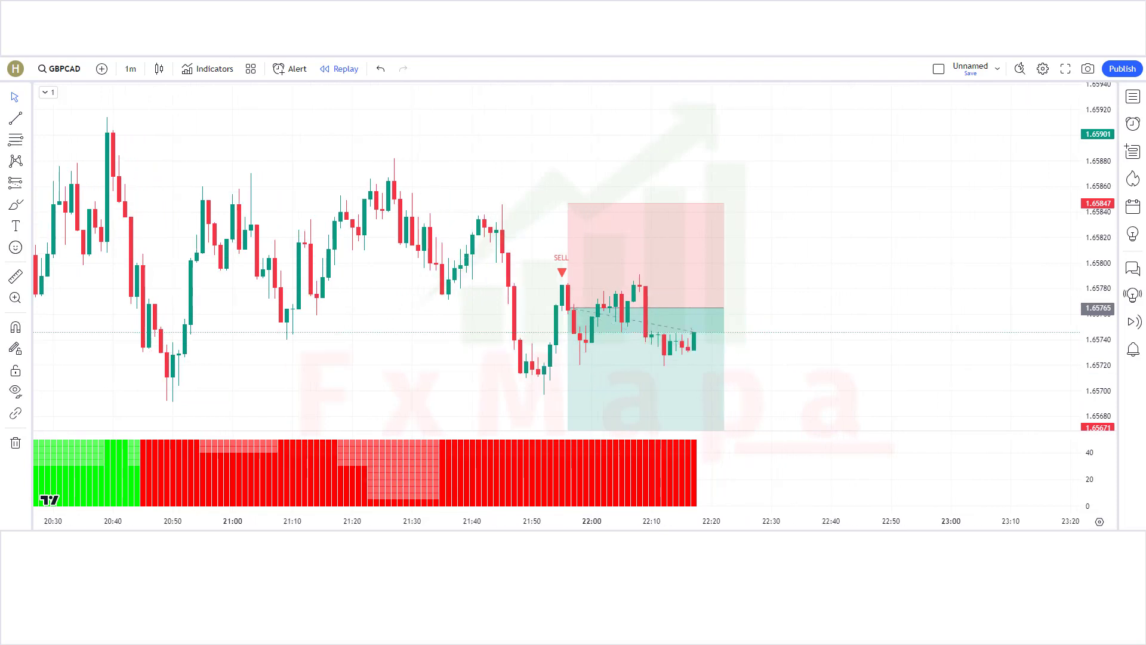
{"action": "left_click_drag", "start_coordinate": [697, 307], "coordinate": [998, 344]}
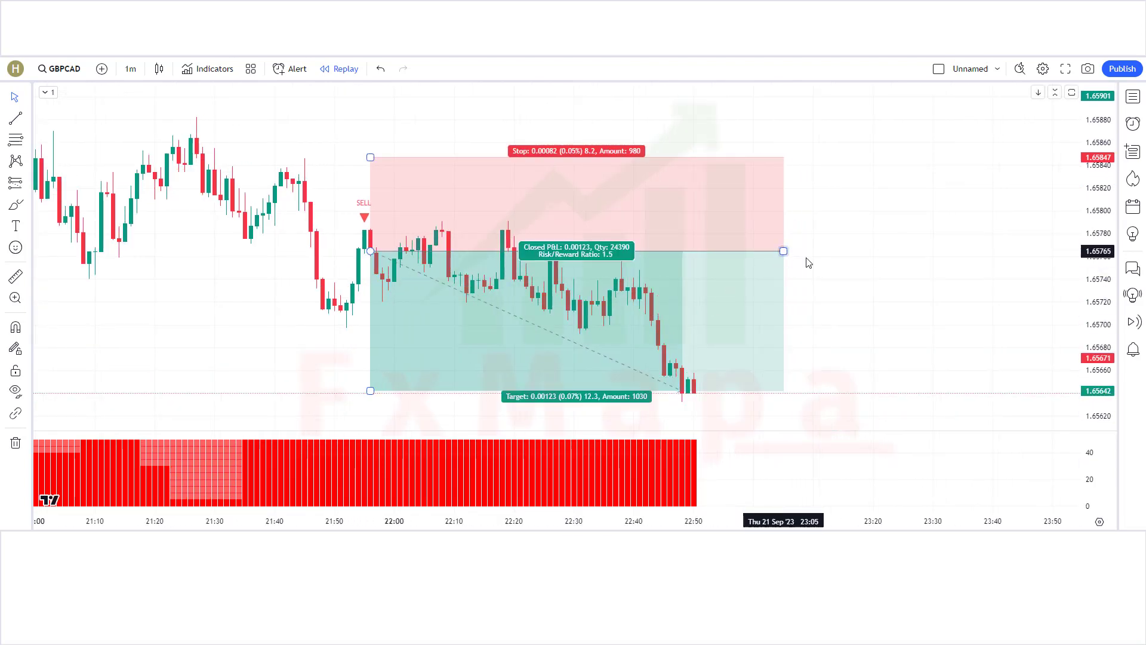
{"action": "left_click_drag", "start_coordinate": [784, 250], "coordinate": [682, 325]}
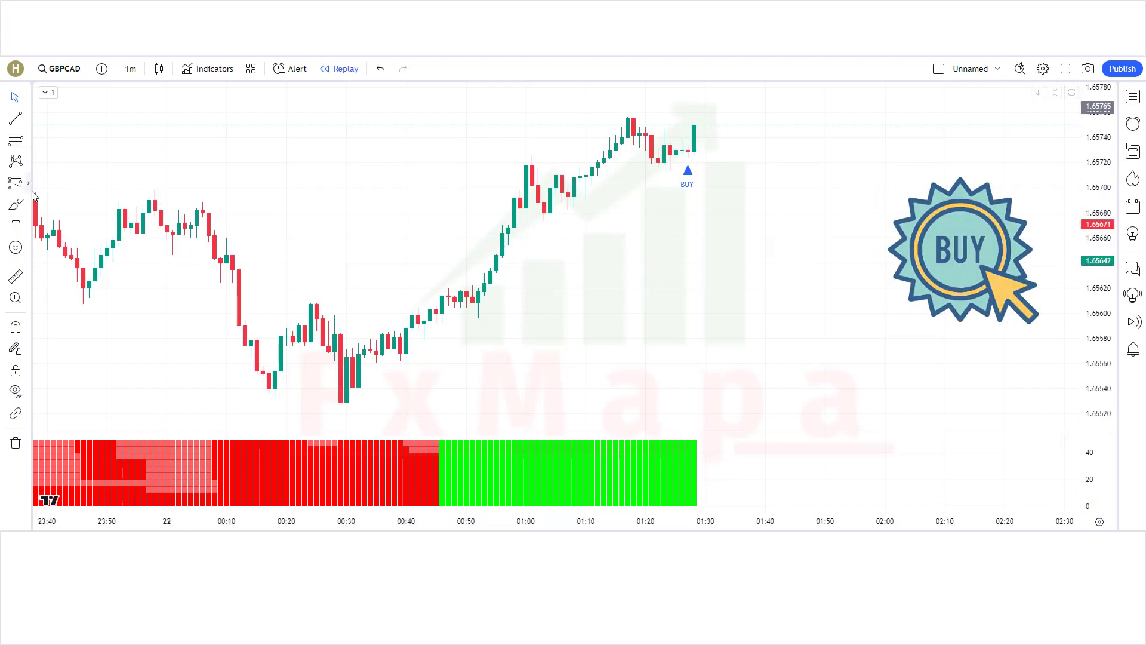
Place a long position on the BUY candle and lower its stop level.
{"action": "left_click", "coordinate": [28, 183]}
{"action": "left_click", "coordinate": [66, 197]}
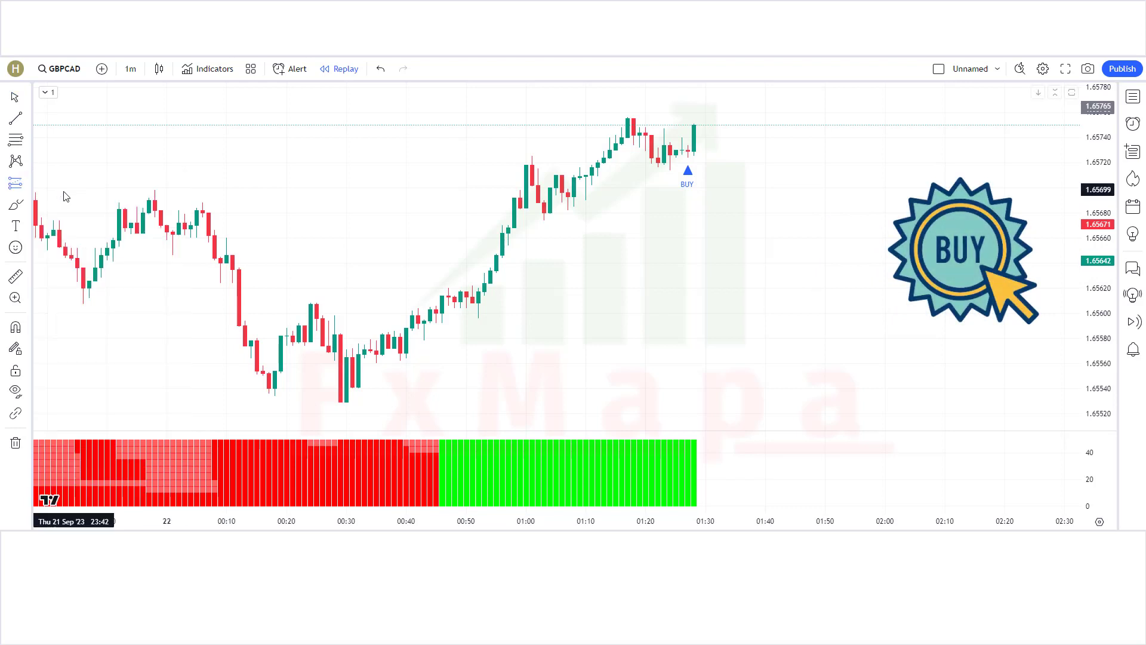
{"action": "left_click", "coordinate": [694, 124]}
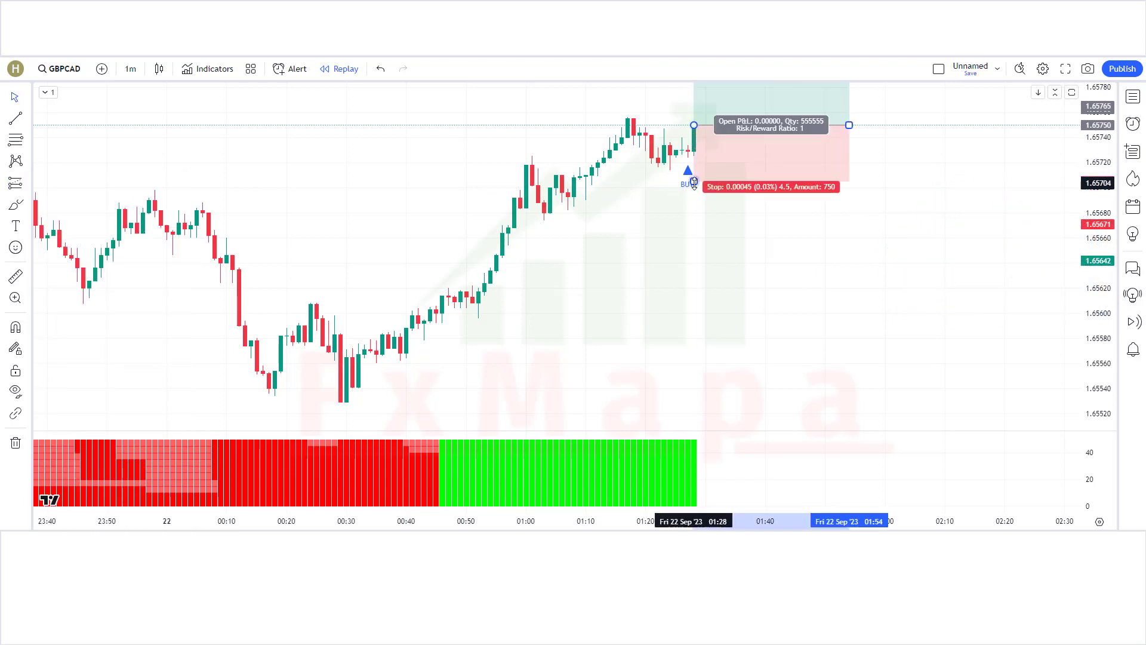
{"action": "mouse_move", "coordinate": [694, 180]}
{"action": "left_mouse_down"}
{"action": "mouse_move", "coordinate": [694, 169]}
{"action": "mouse_move", "coordinate": [695, 202]}
{"action": "mouse_move", "coordinate": [696, 169]}
{"action": "mouse_move", "coordinate": [709, 172]}
{"action": "left_mouse_up"}
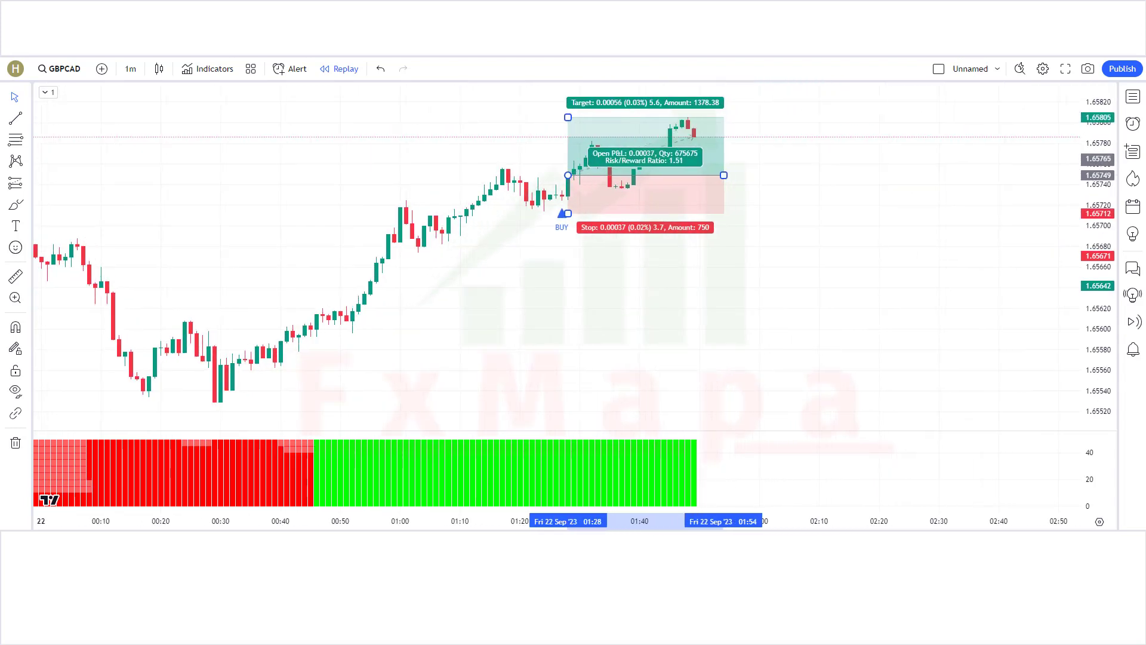
Extend the long position across replayed bars until it closes in profit at the target.
{"action": "left_click_drag", "start_coordinate": [699, 175], "coordinate": [904, 175]}
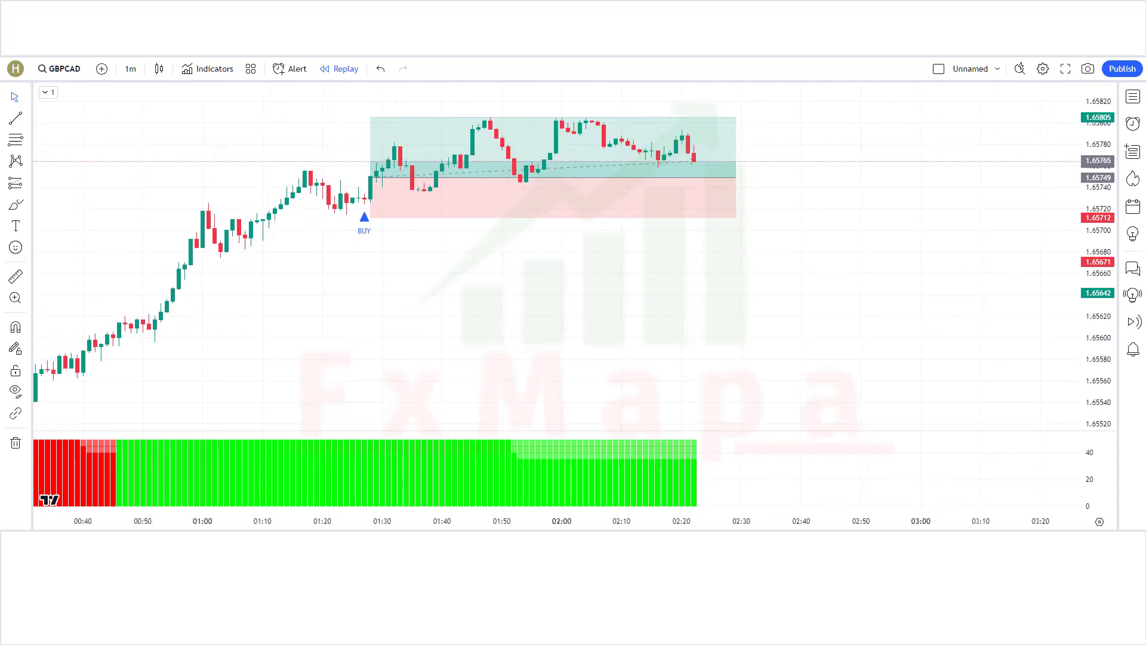
{"action": "left_click", "coordinate": [689, 230]}
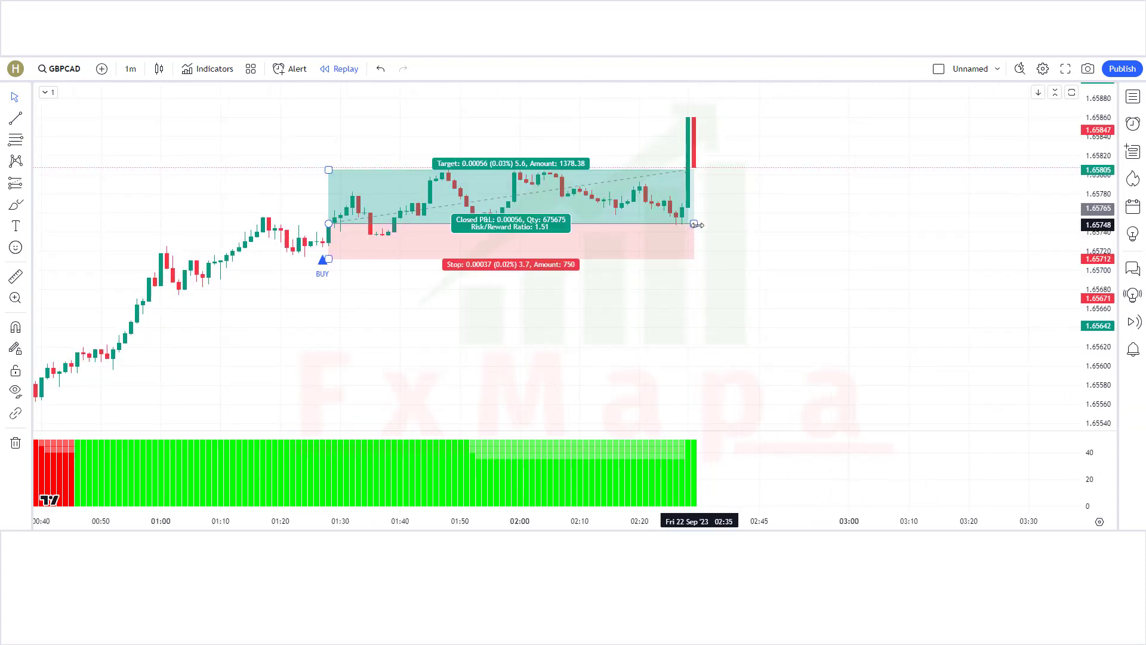
{"action": "left_click", "coordinate": [702, 330]}
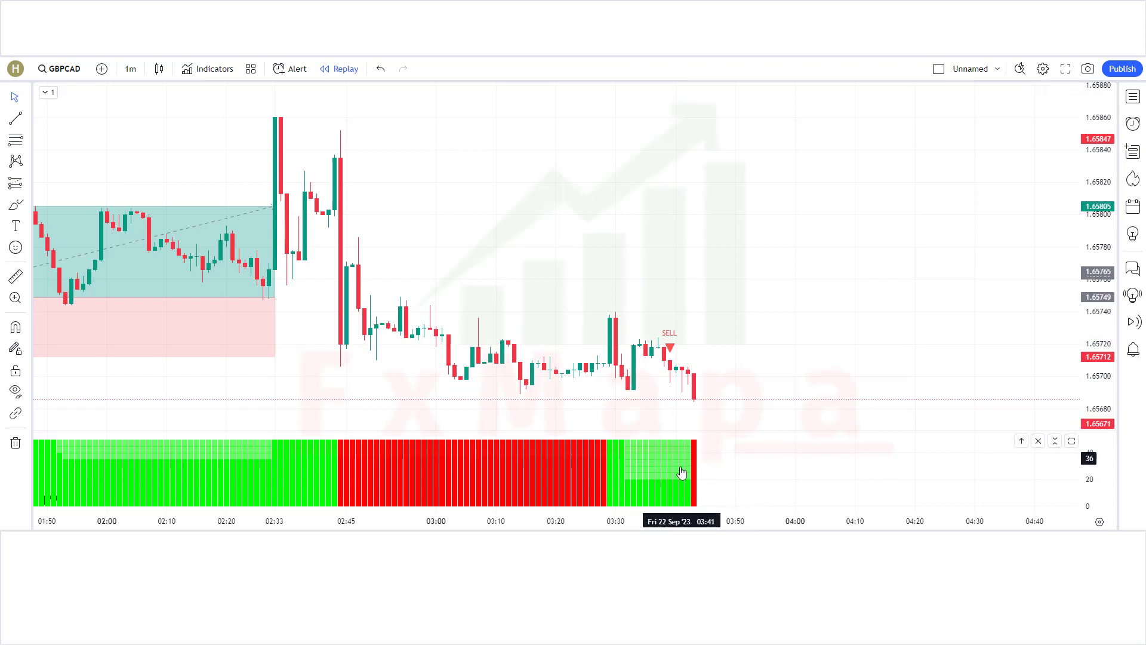
Place a short position on the SELL candle, nudge its stop up slightly, and extend it over following bars.
{"action": "left_click", "coordinate": [31, 187]}
{"action": "left_click", "coordinate": [72, 223]}
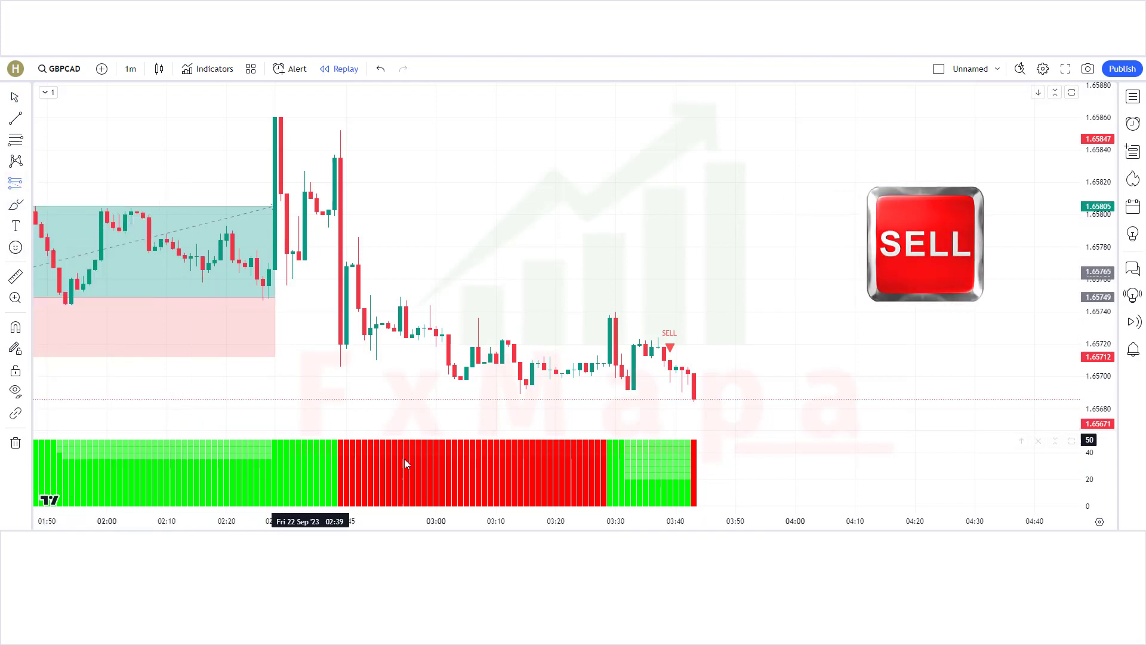
{"action": "left_click", "coordinate": [695, 399]}
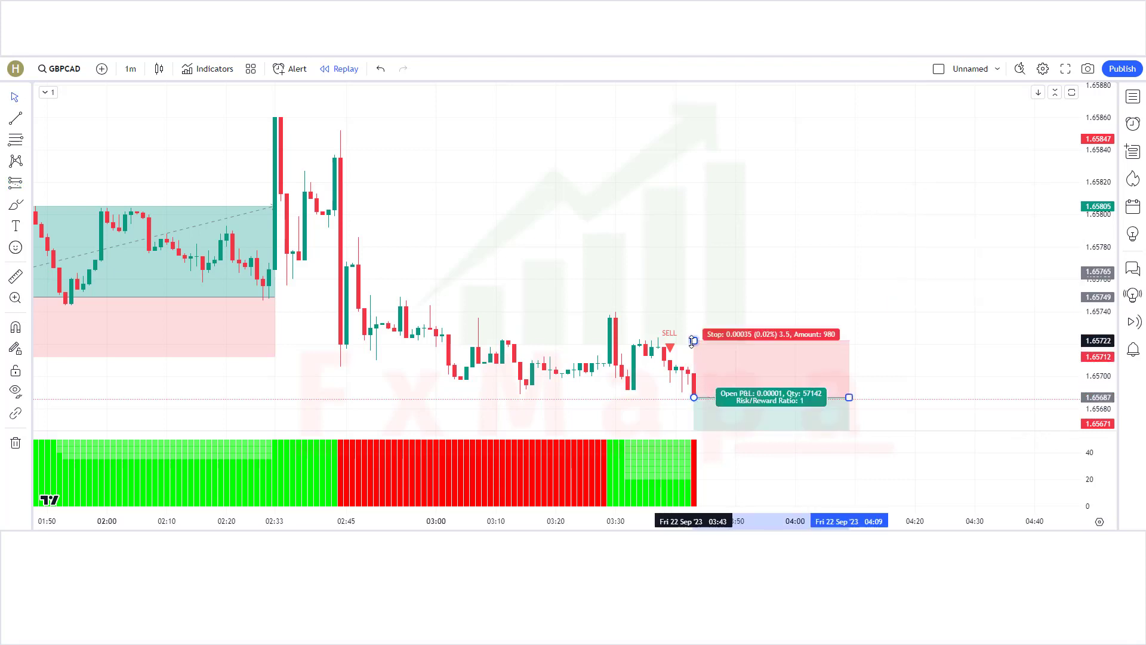
{"action": "left_click_drag", "start_coordinate": [693, 341], "coordinate": [696, 340]}
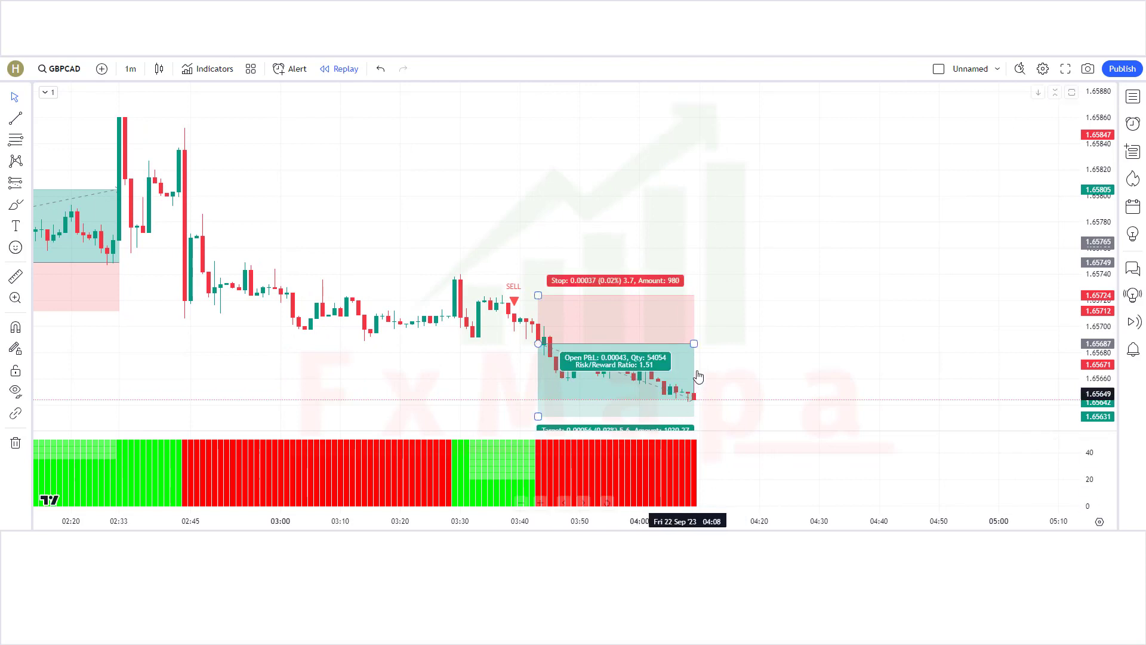
{"action": "left_click_drag", "start_coordinate": [700, 344], "coordinate": [831, 344]}
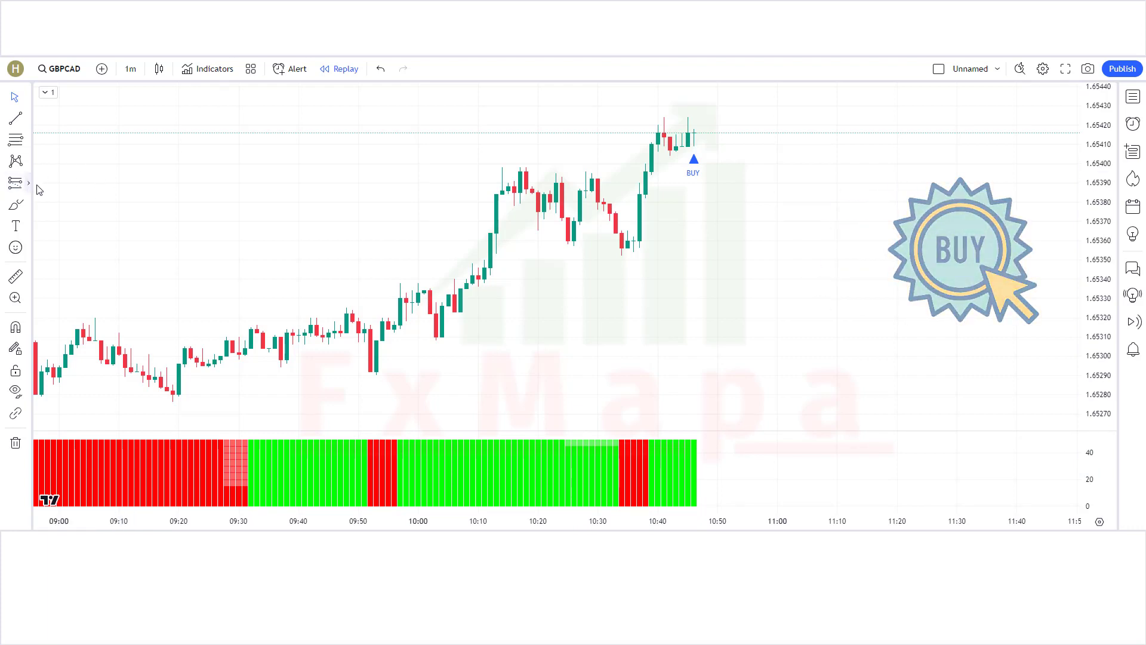
Place a long position on the BUY candle with its stop at about 1.65353.
{"action": "left_click", "coordinate": [29, 183]}
{"action": "left_click", "coordinate": [88, 125]}
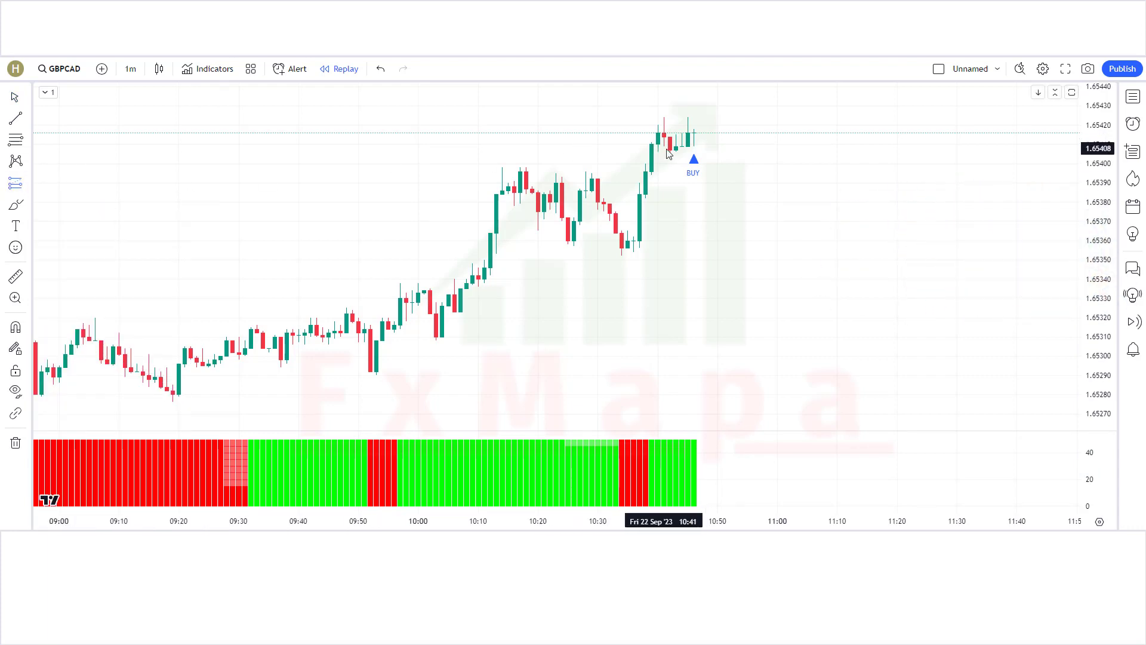
{"action": "left_click", "coordinate": [694, 134]}
{"action": "left_click_drag", "start_coordinate": [696, 189], "coordinate": [698, 155]}
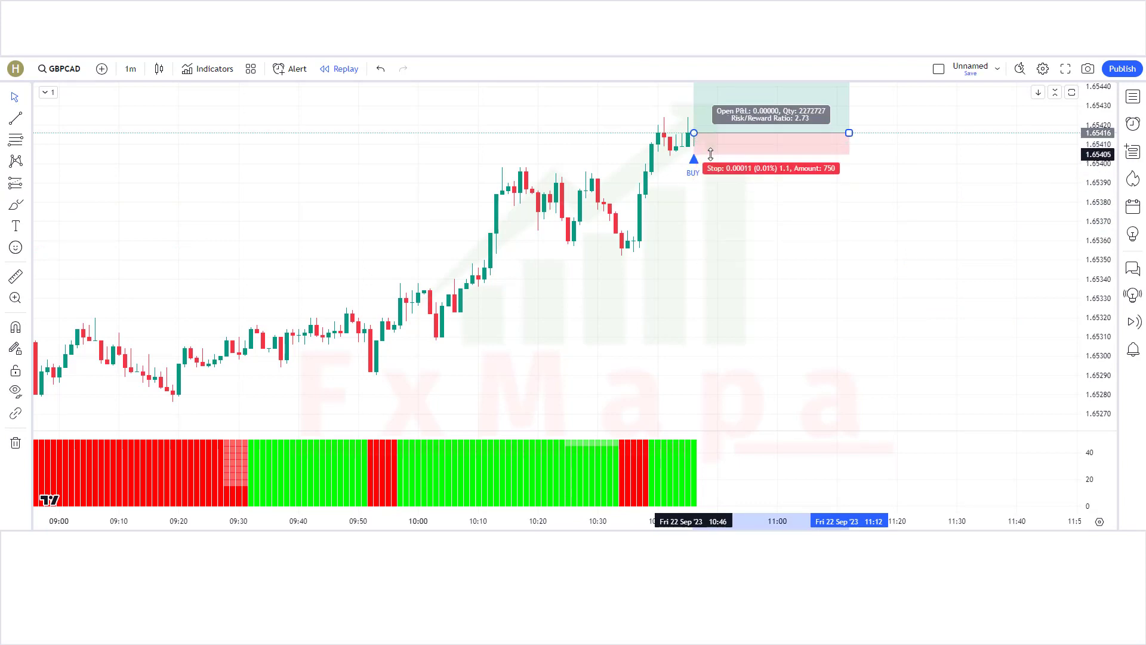
{"action": "left_click_drag", "start_coordinate": [334, 485], "coordinate": [318, 485]}
{"action": "left_click_drag", "start_coordinate": [679, 154], "coordinate": [681, 251]}
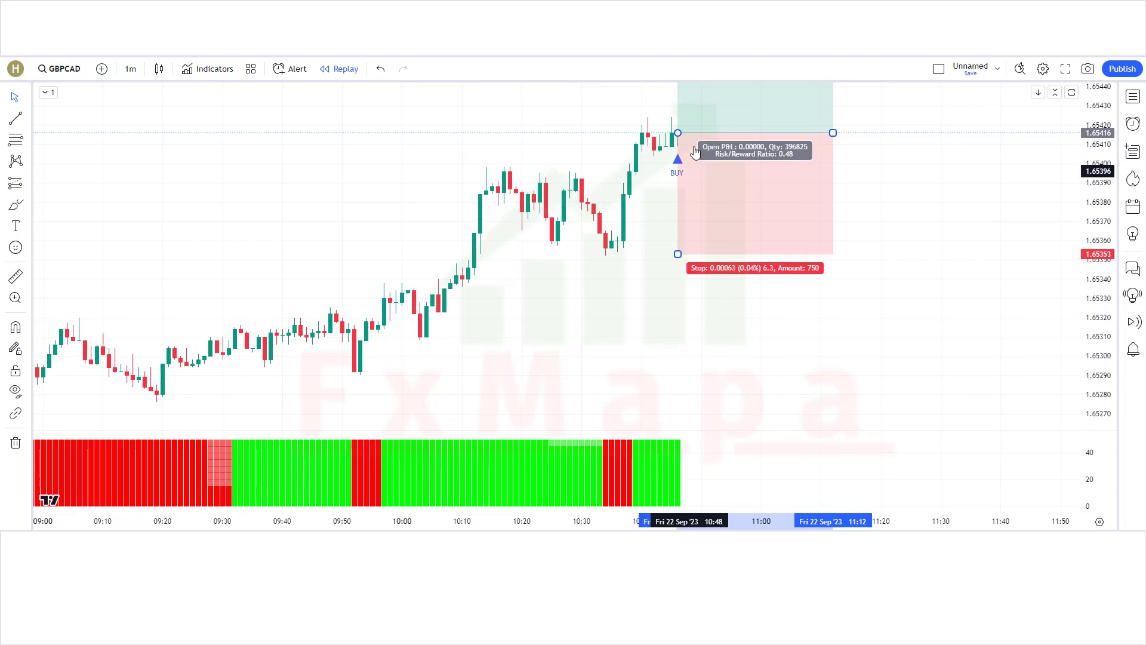
Extend the long position across replayed bars, then trim it to where it closed at the stop.
{"action": "left_click", "coordinate": [624, 486]}
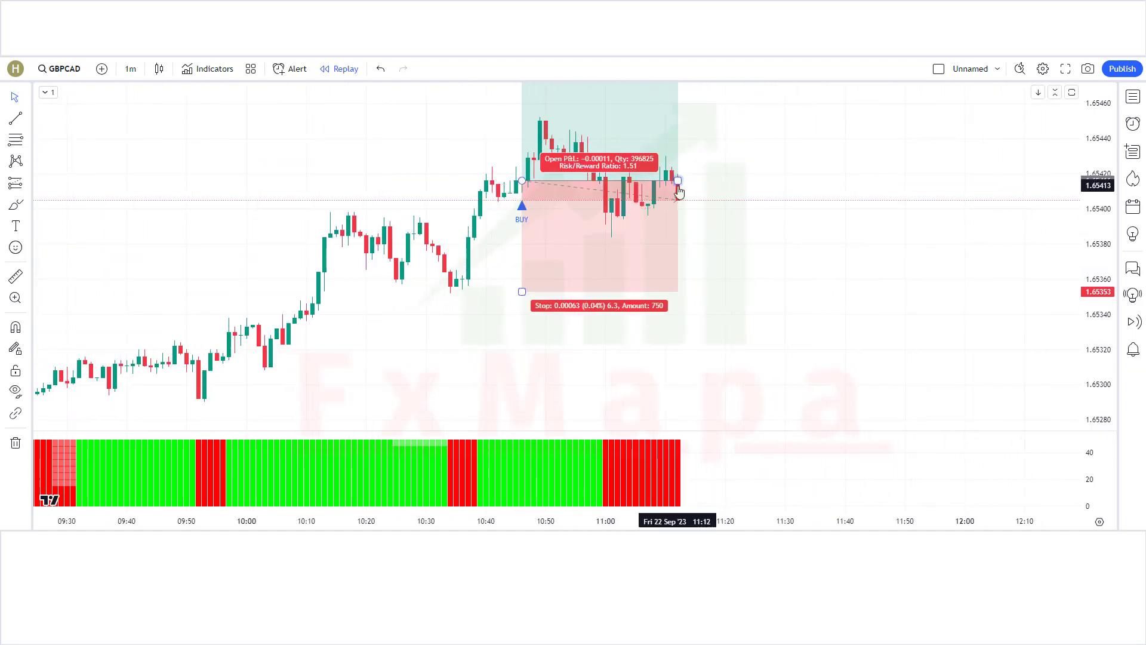
{"action": "left_click_drag", "start_coordinate": [684, 181], "coordinate": [954, 185]}
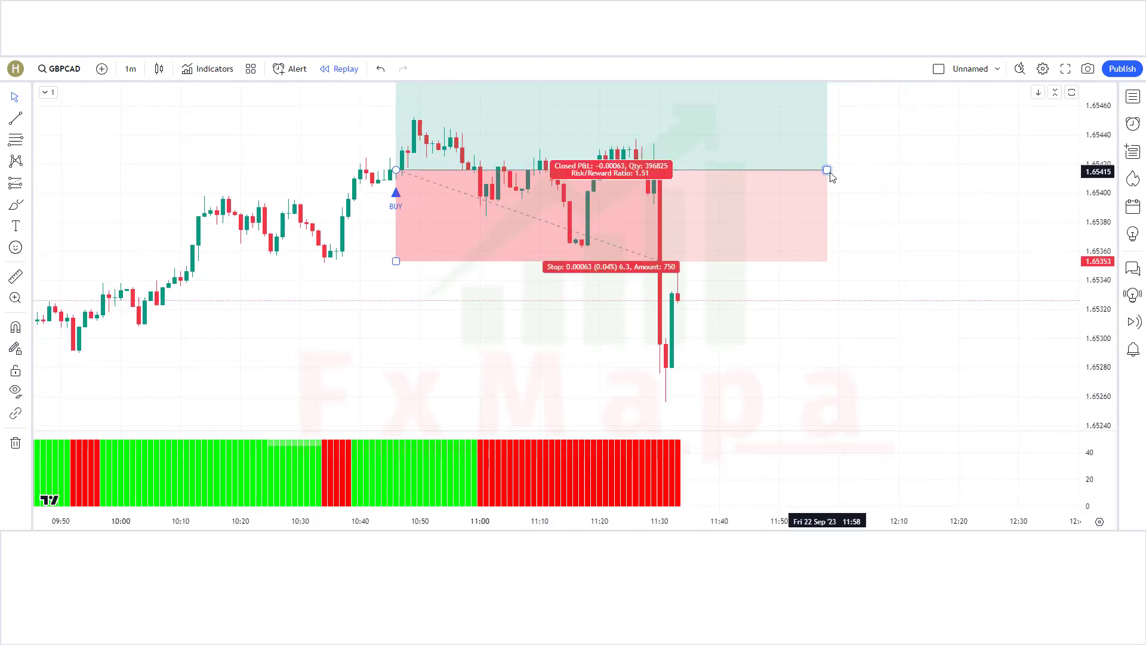
{"action": "left_click_drag", "start_coordinate": [825, 170], "coordinate": [662, 235]}
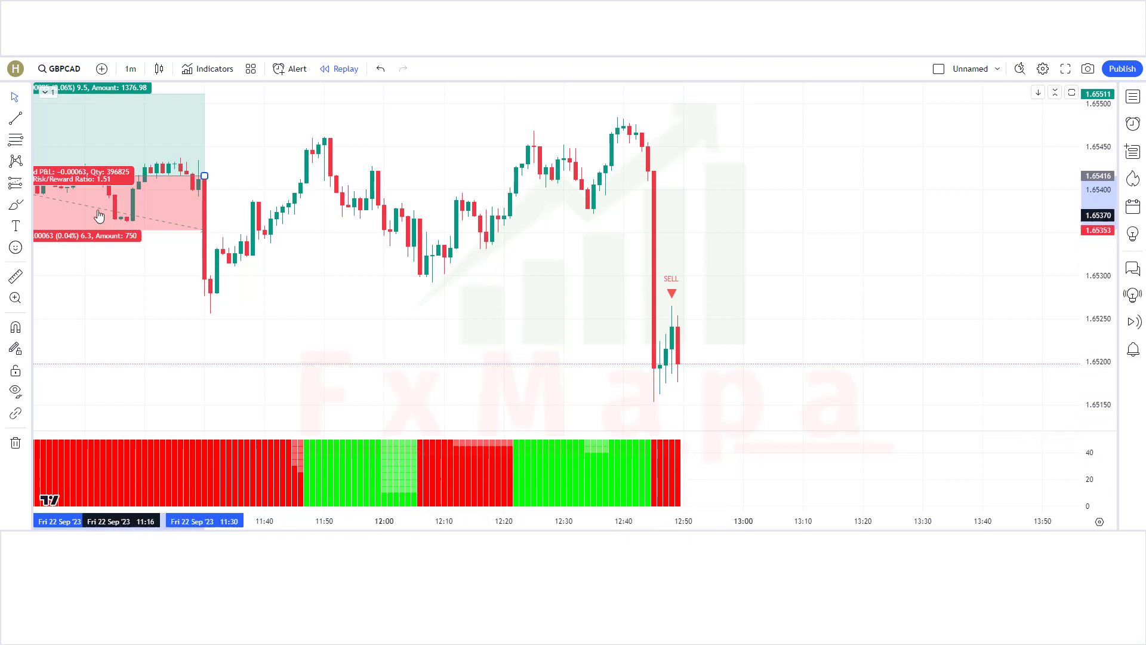
Place a short position on the SELL candle near 1.65200 with its stop above recent highs.
{"action": "left_click", "coordinate": [28, 185]}
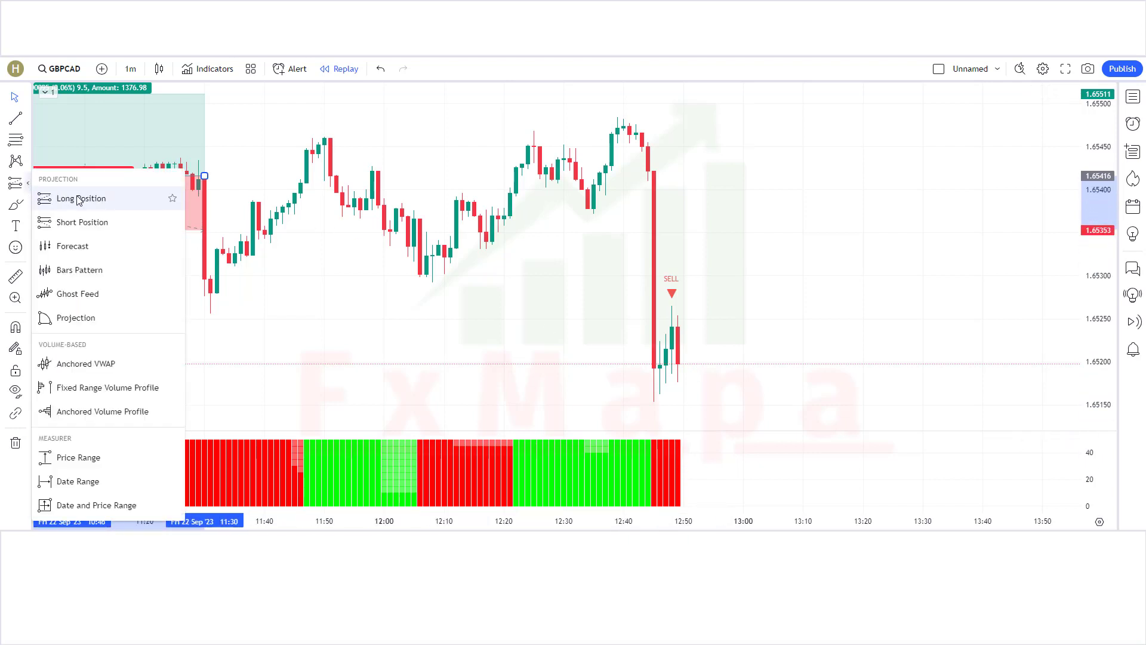
{"action": "left_click", "coordinate": [78, 199]}
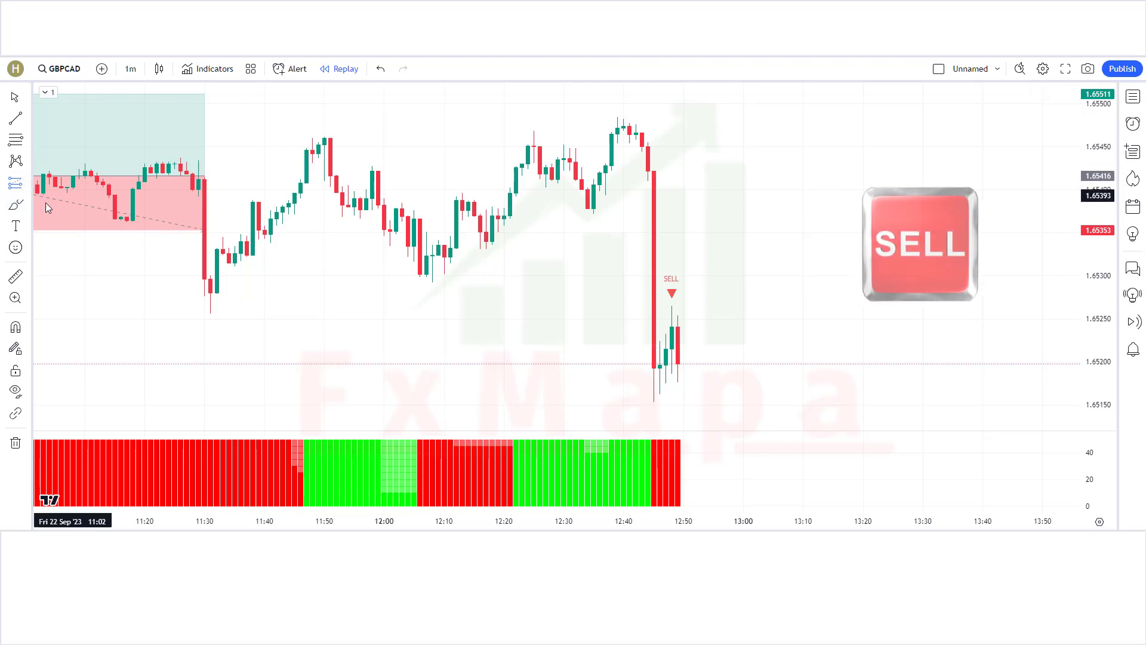
{"action": "left_click", "coordinate": [28, 184]}
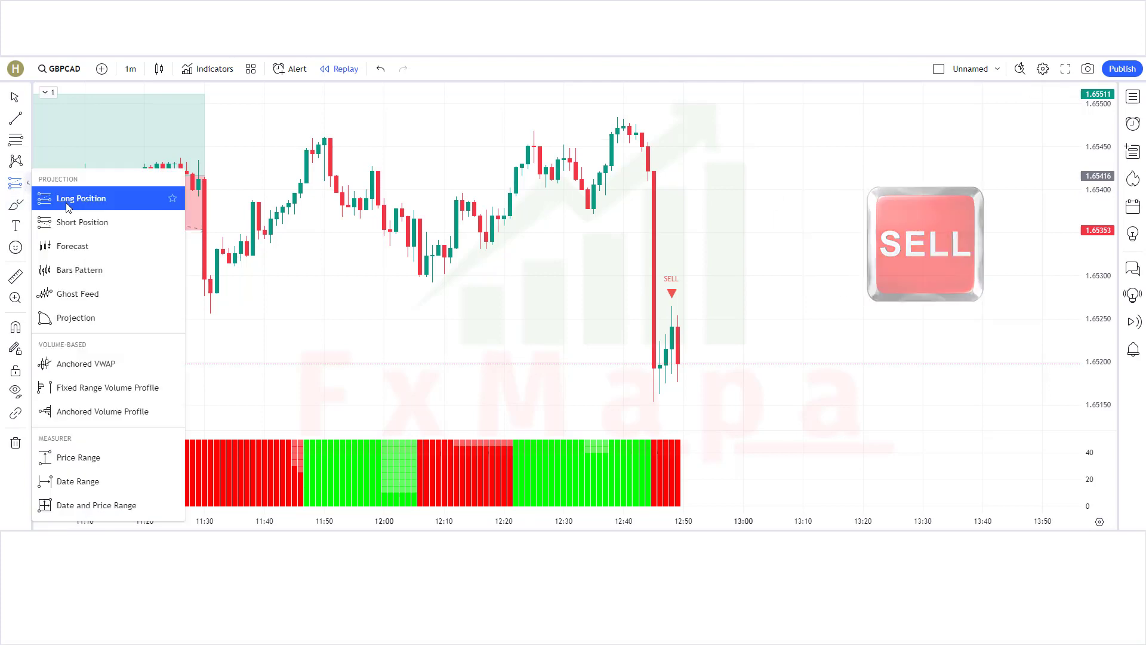
{"action": "left_click", "coordinate": [97, 223]}
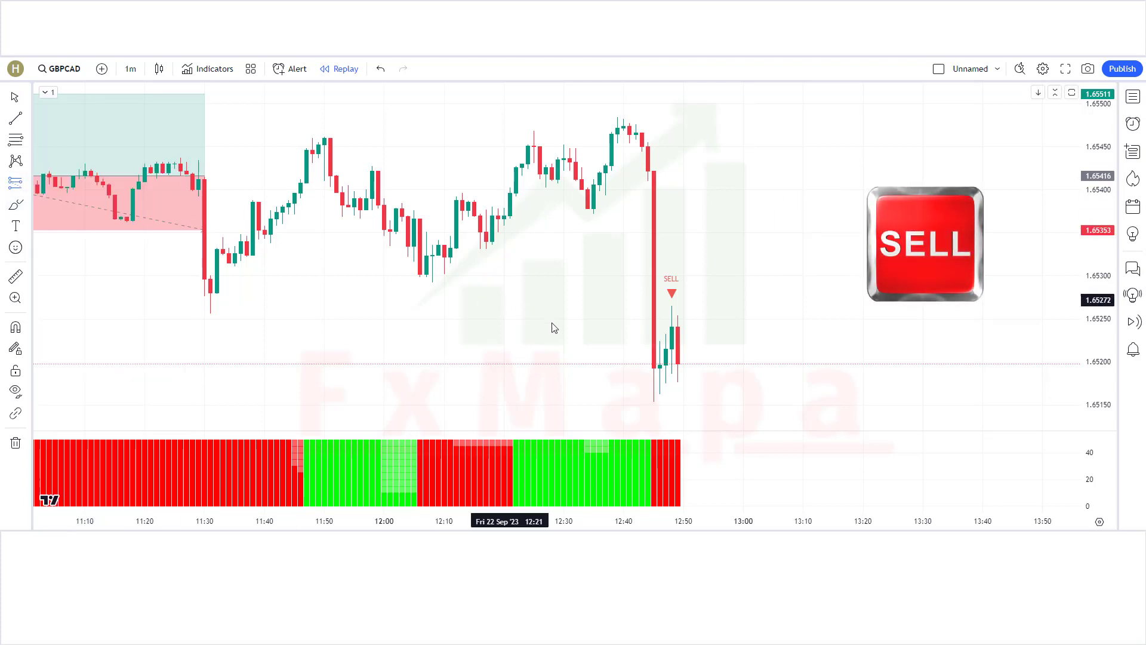
{"action": "left_click", "coordinate": [679, 362]}
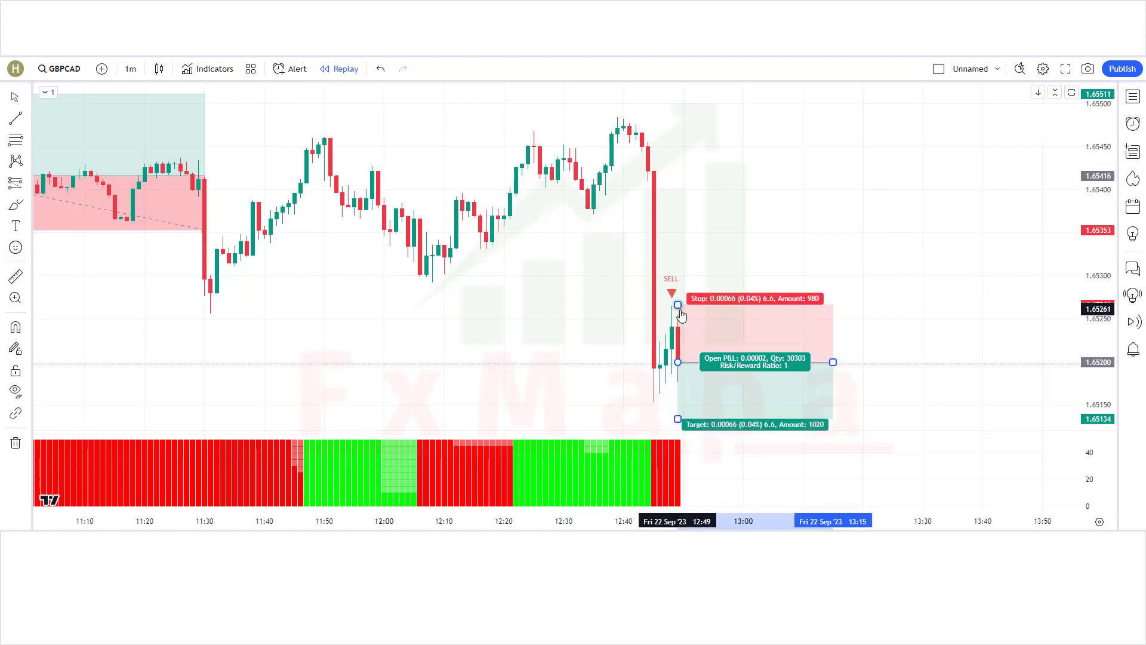
{"action": "left_click_drag", "start_coordinate": [680, 310], "coordinate": [692, 128]}
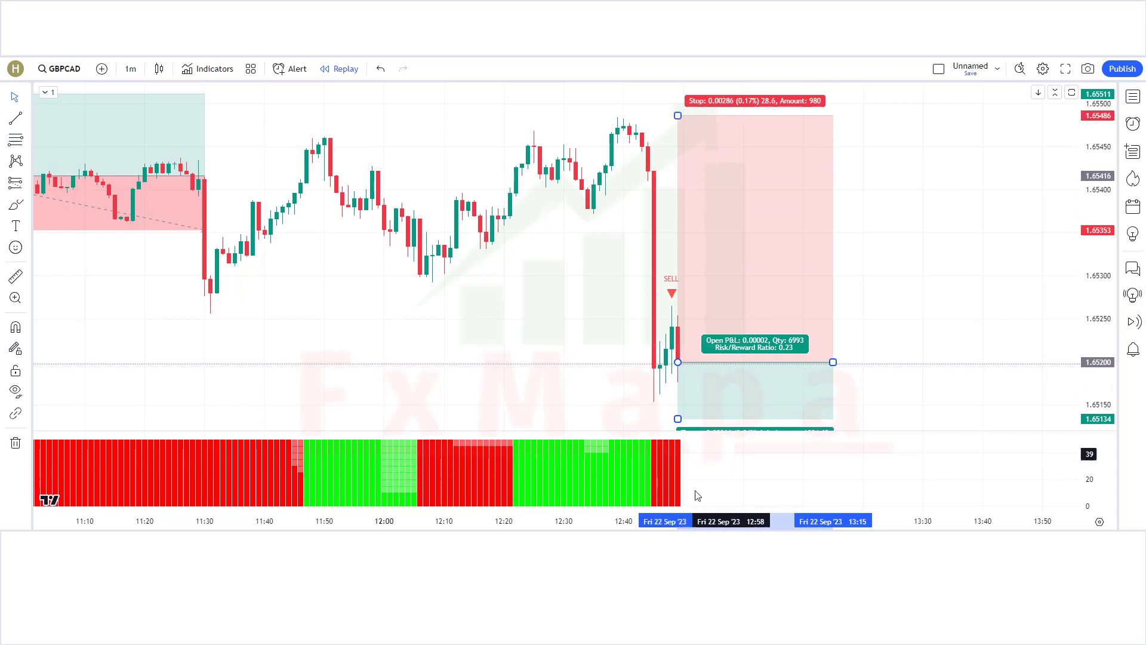
{"action": "left_click", "coordinate": [494, 317]}
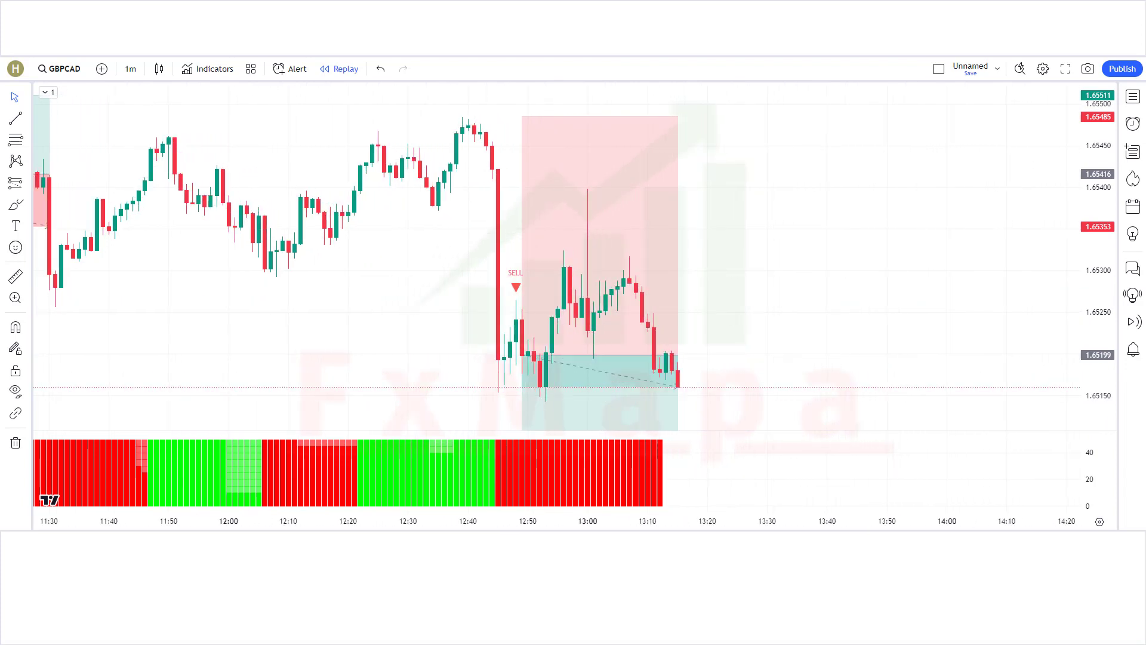
Widen the short position across replayed bars until it closes at target for a 0.00428 gain.
{"action": "mouse_move", "coordinate": [662, 345]}
{"action": "left_click_drag", "start_coordinate": [662, 339], "coordinate": [935, 338]}
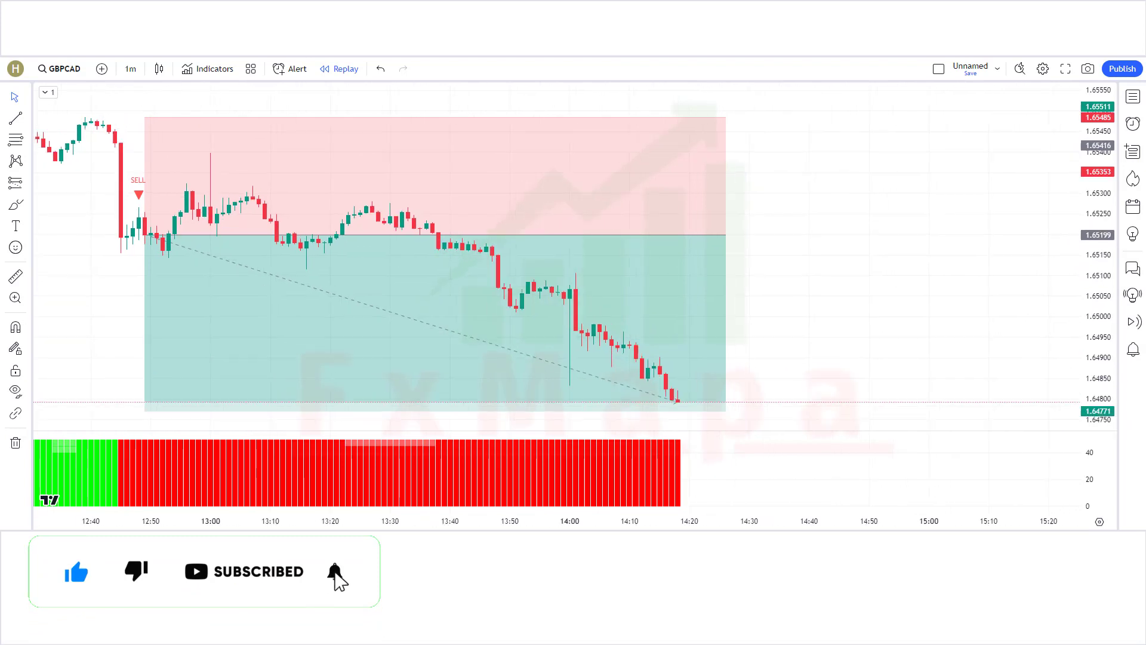
{"action": "left_click", "coordinate": [671, 245]}
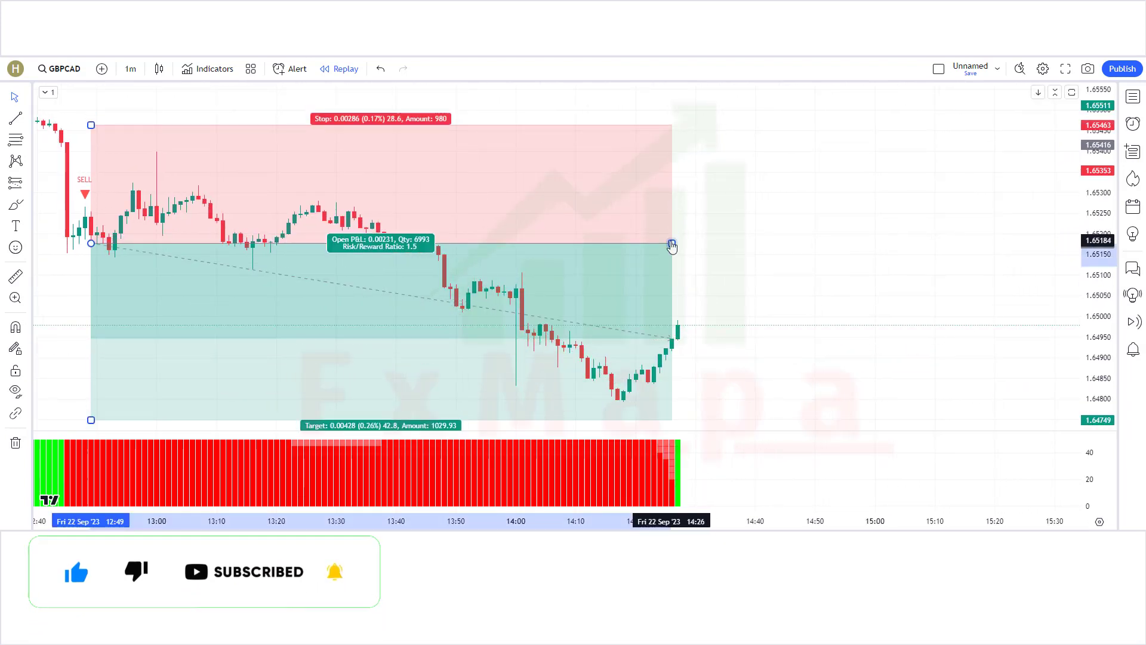
{"action": "left_click_drag", "start_coordinate": [671, 244], "coordinate": [849, 319]}
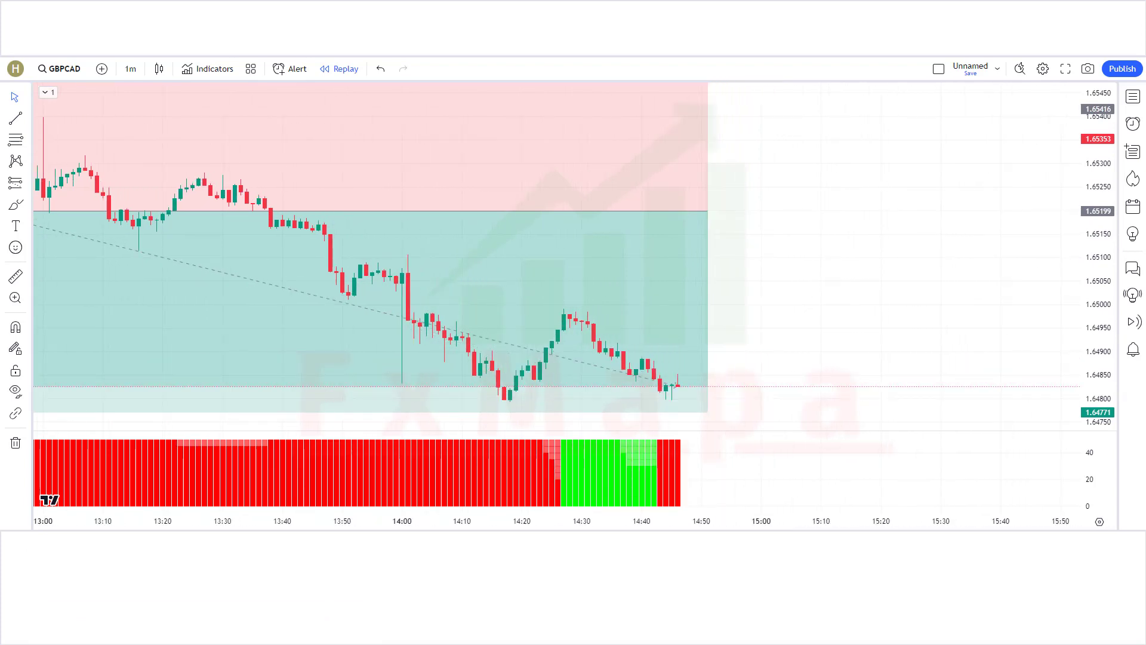
{"action": "left_click", "coordinate": [683, 186]}
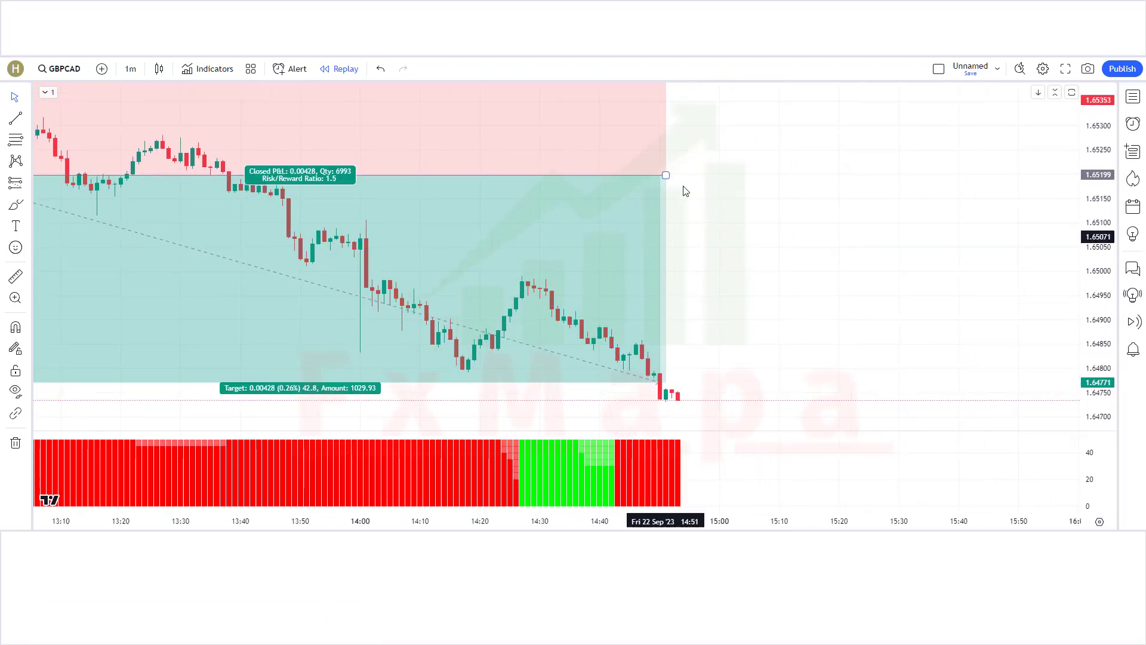
{"action": "left_click", "coordinate": [755, 264]}
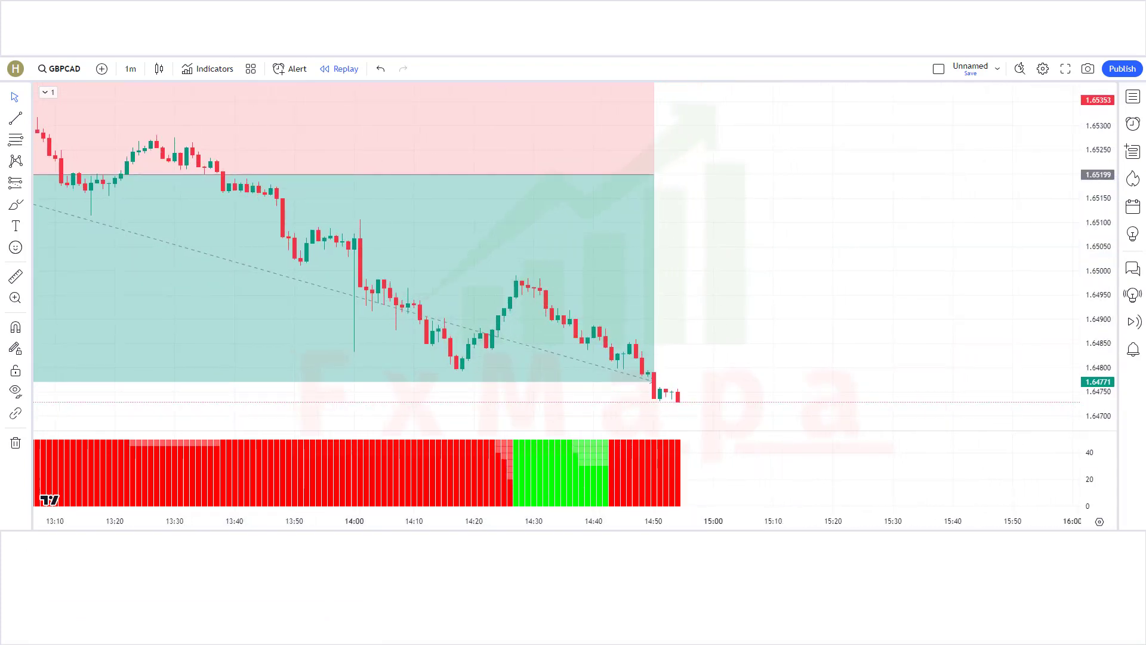